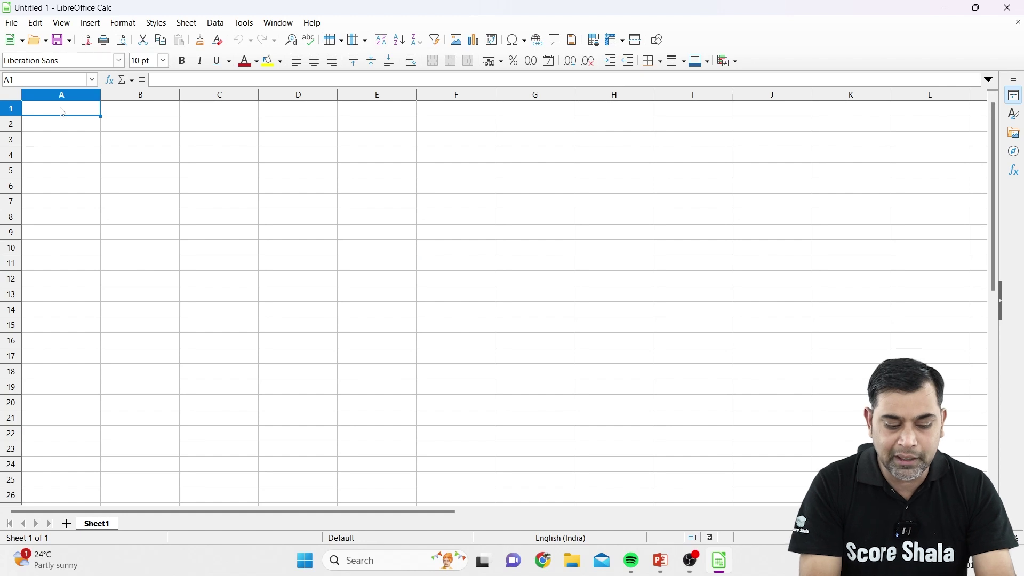
Step: Enter the column headings Item, Qty, Rate and Total in cells A1 to D1
{"action": "double_click", "coordinate": [61, 111]}
{"action": "type", "text": "Item"}
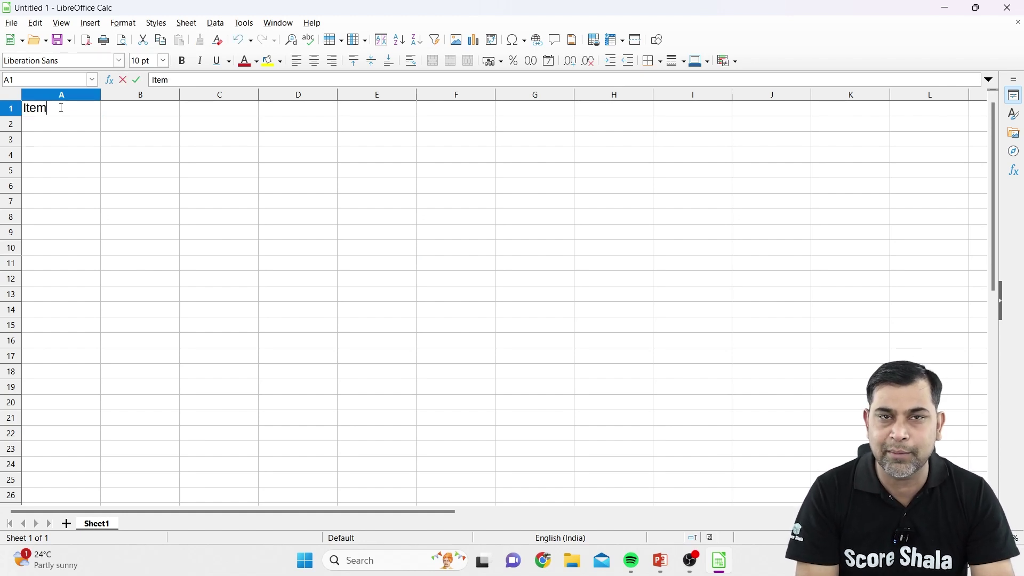
{"action": "key", "text": "Tab"}
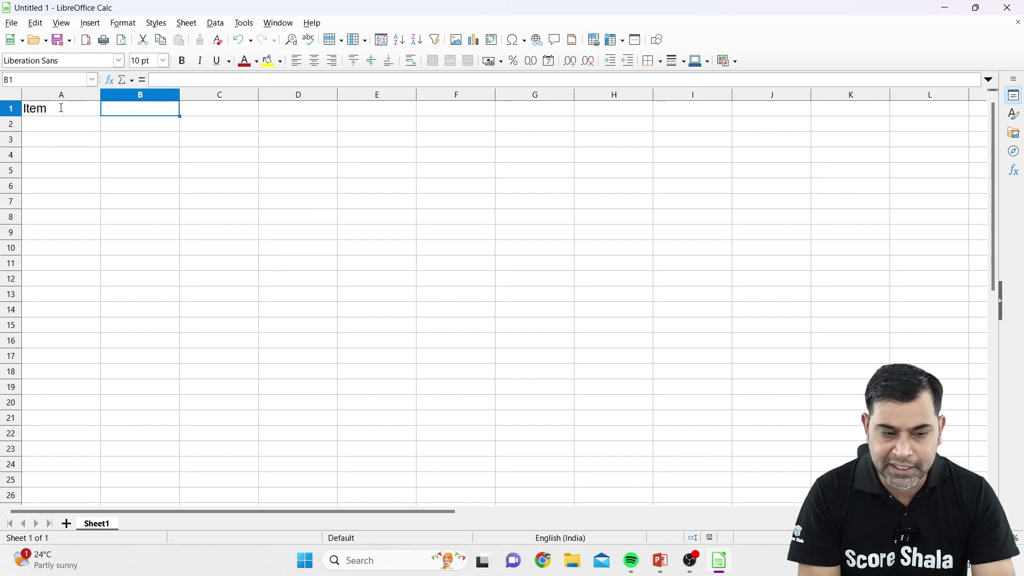
{"action": "type", "text": "Qty"}
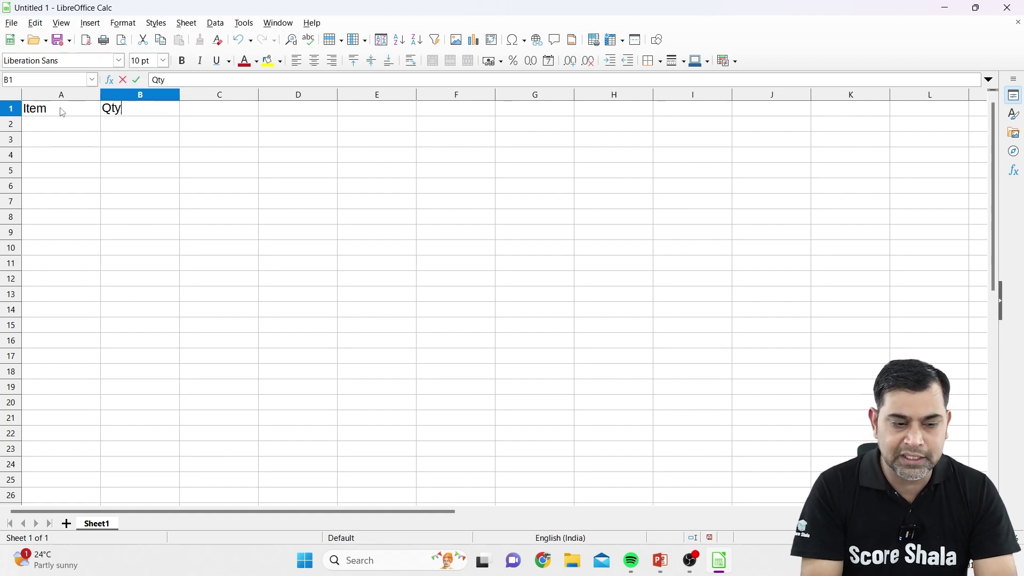
{"action": "key", "text": "Tab"}
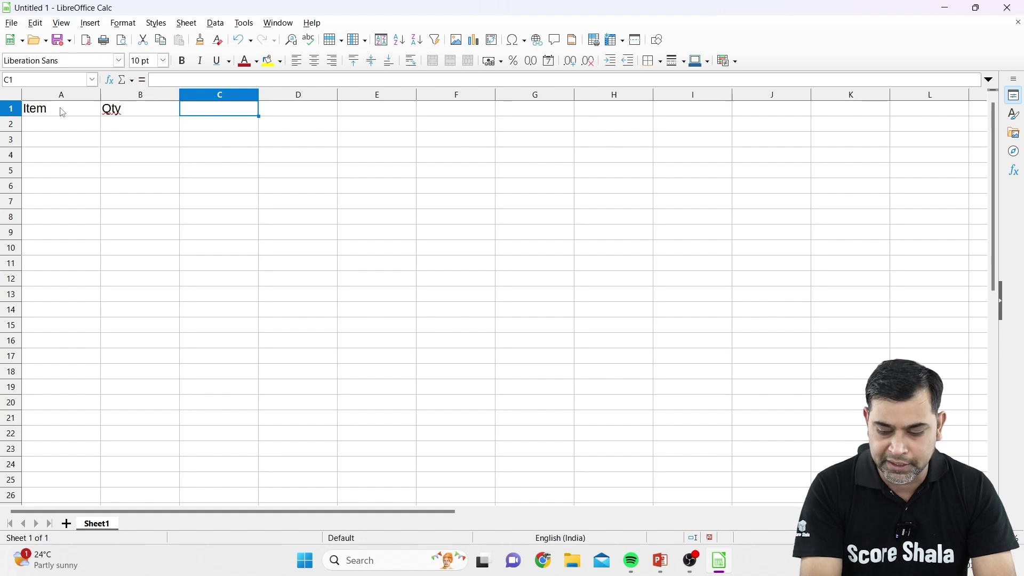
{"action": "type", "text": "Rate"}
{"action": "key", "text": "Tab"}
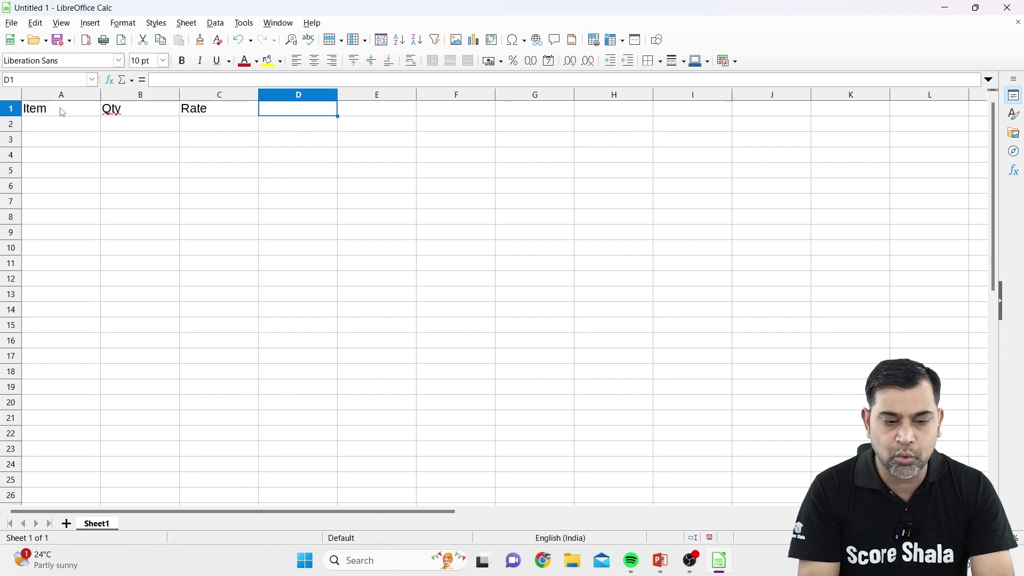
{"action": "type", "text": "Total"}
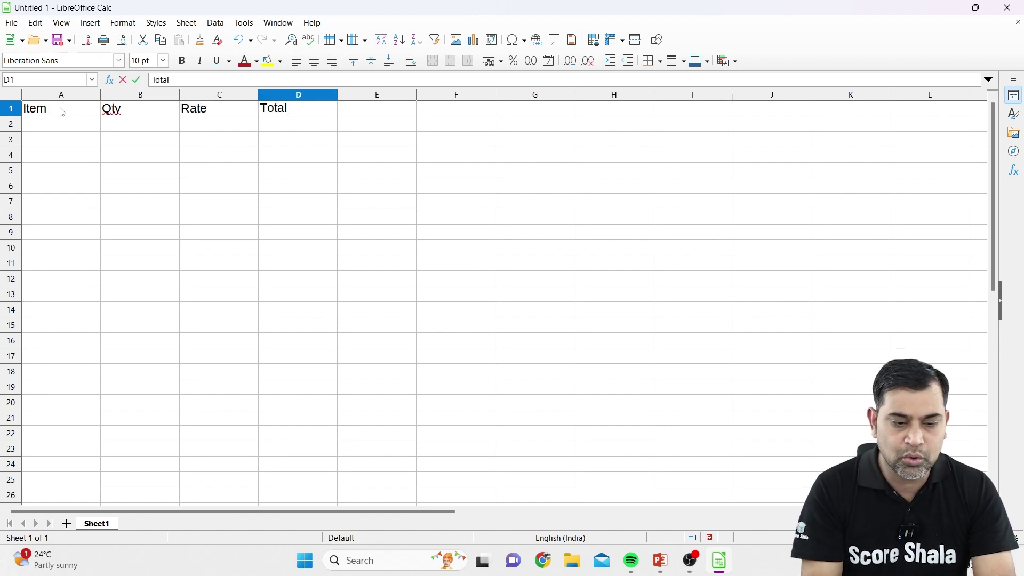
{"action": "key", "text": "Return"}
Step: List the items Milk, Cream, Butter, Cheese and Custard in cells A2 to A6 under the Item heading
{"action": "key", "text": "Left"}
{"action": "key", "text": "Left"}
{"action": "key", "text": "Left"}
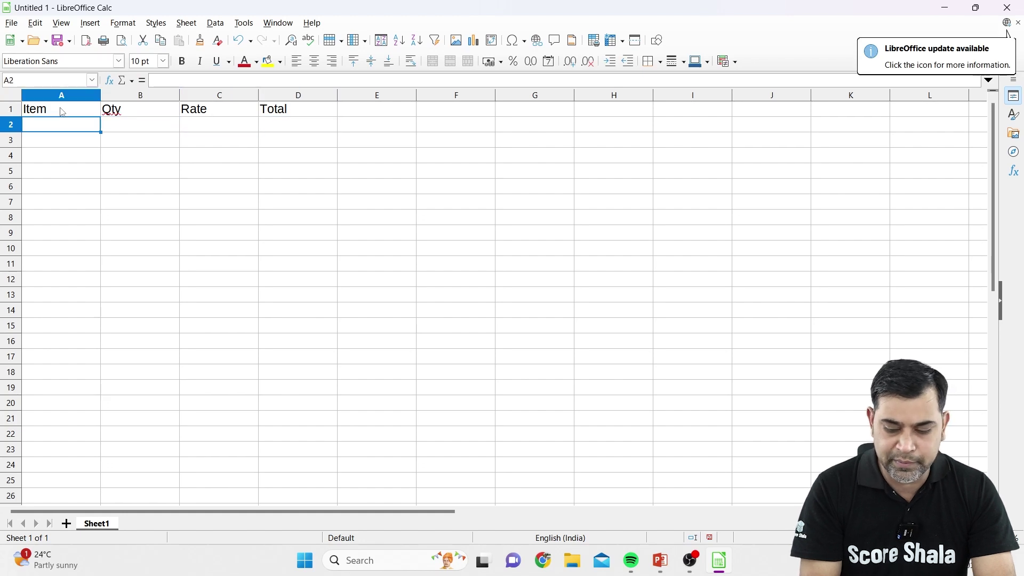
{"action": "type", "text": "Milk"}
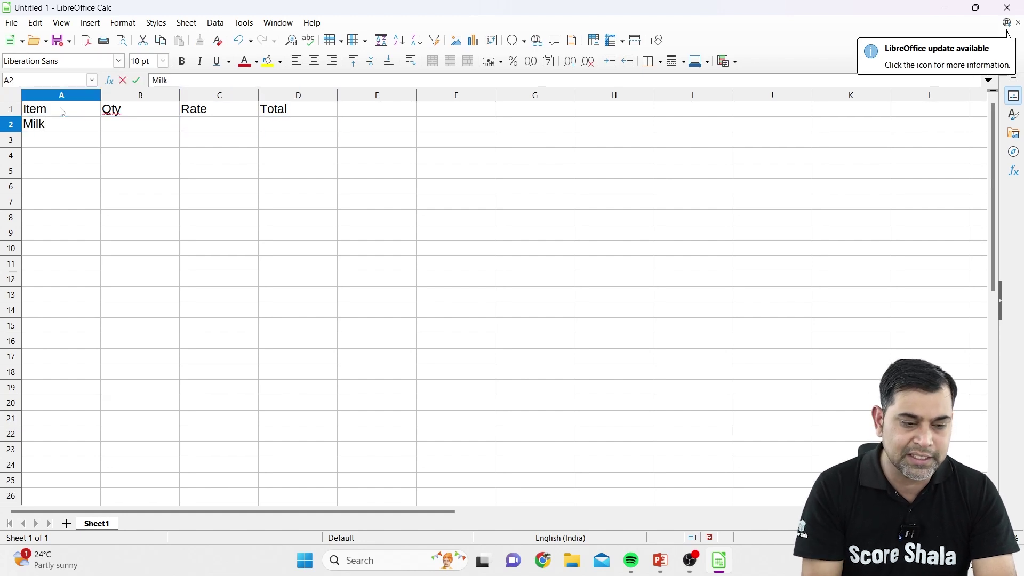
{"action": "key", "text": "Return"}
{"action": "type", "text": "Cream"}
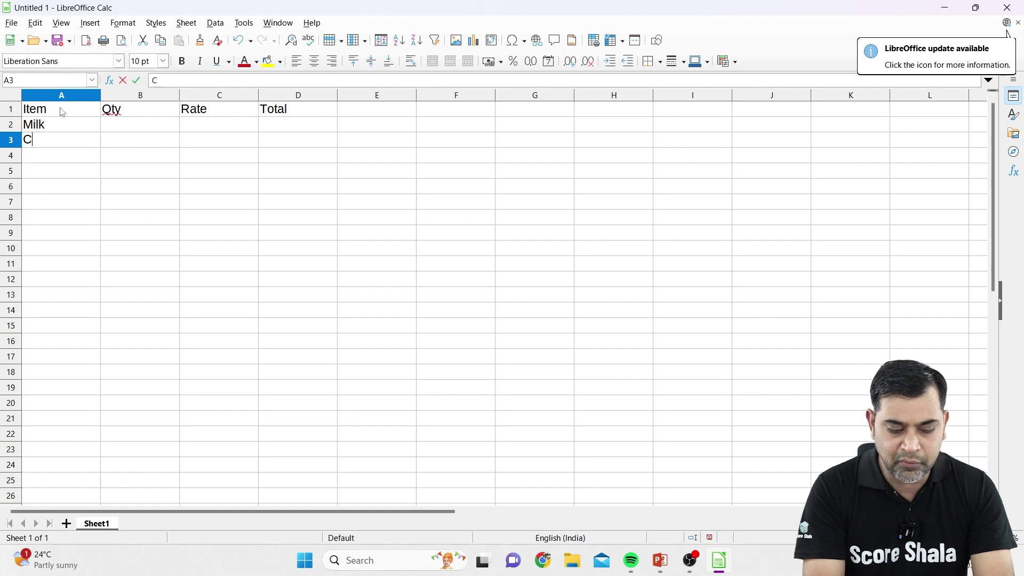
{"action": "key", "text": "Return"}
{"action": "type", "text": "Butter"}
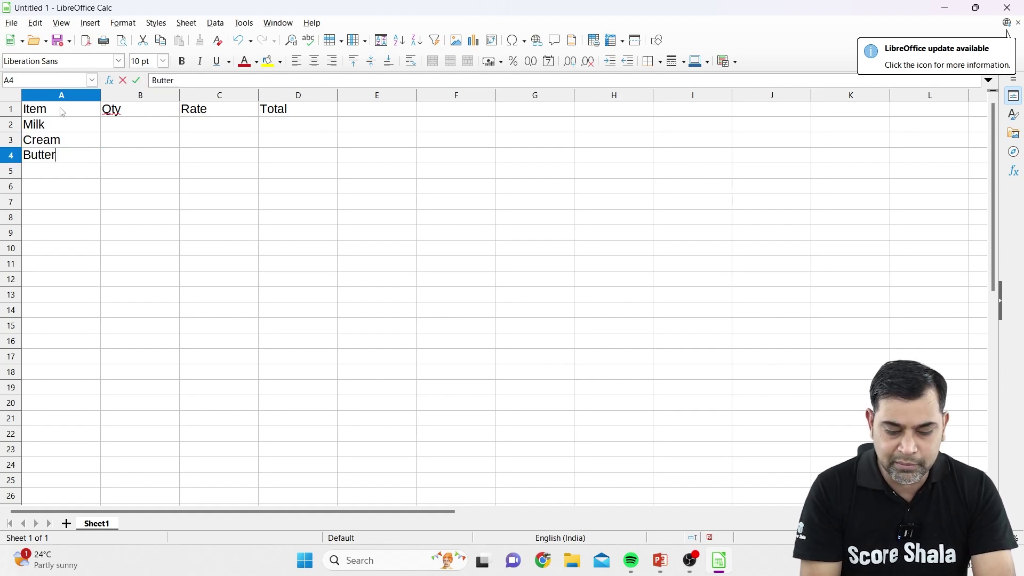
{"action": "key", "text": "Return"}
{"action": "type", "text": "Cheese"}
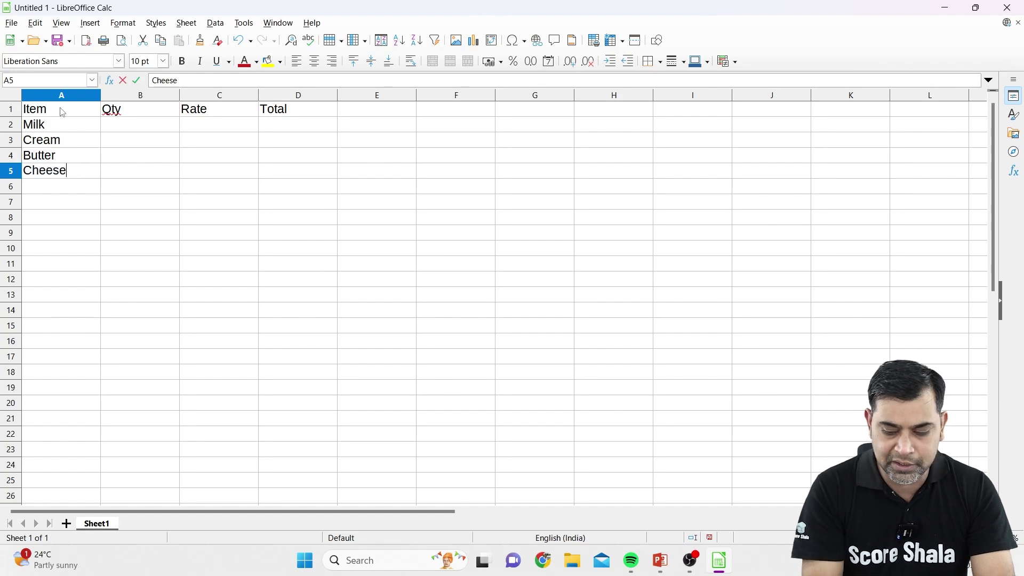
{"action": "key", "text": "Return"}
{"action": "type", "text": "Cust"}
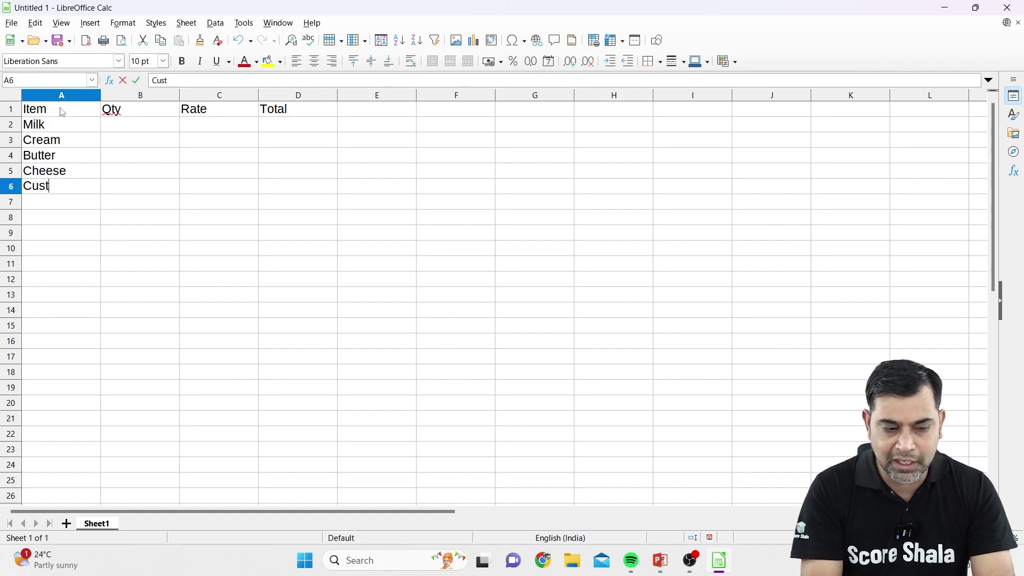
{"action": "type", "text": "ard"}
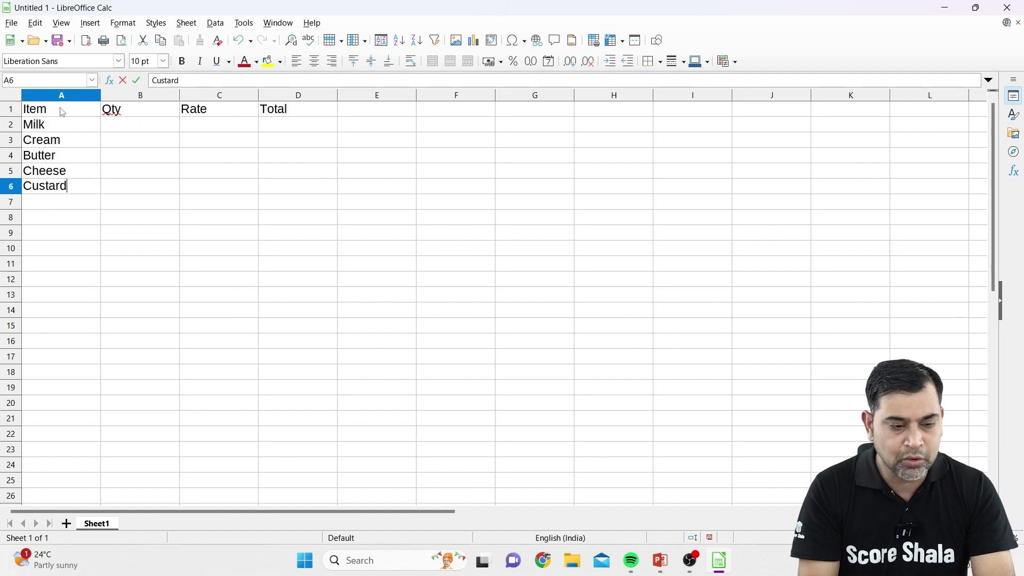
{"action": "key", "text": "Return"}
Step: Fill the Qty column in cells B2 to B6 with 20, 10, 15, 20 and 12
{"action": "key", "text": "Up"}
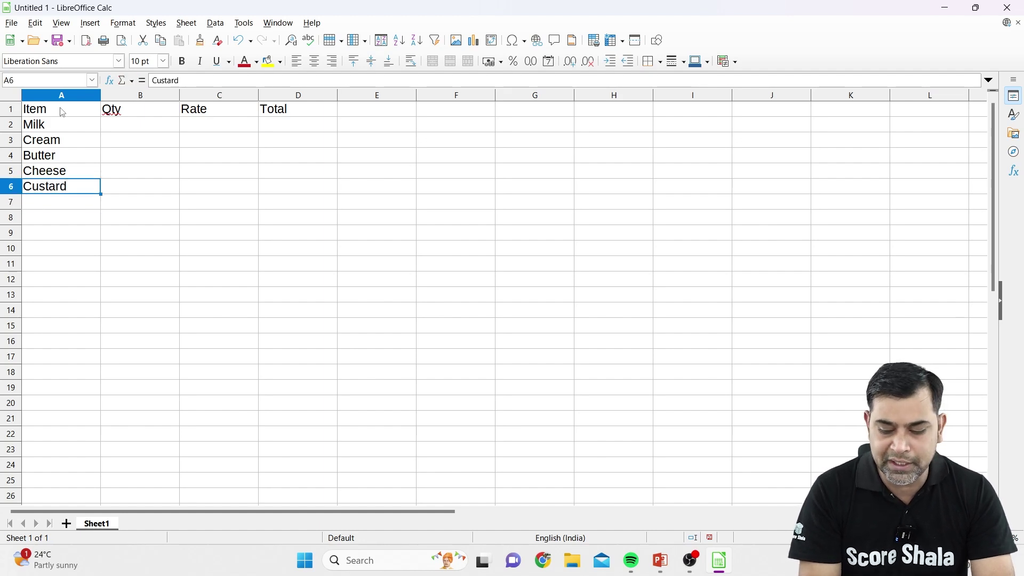
{"action": "key", "text": "Right"}
{"action": "key", "text": "Up"}
{"action": "key", "text": "Up"}
{"action": "key", "text": "Up"}
{"action": "key", "text": "Up"}
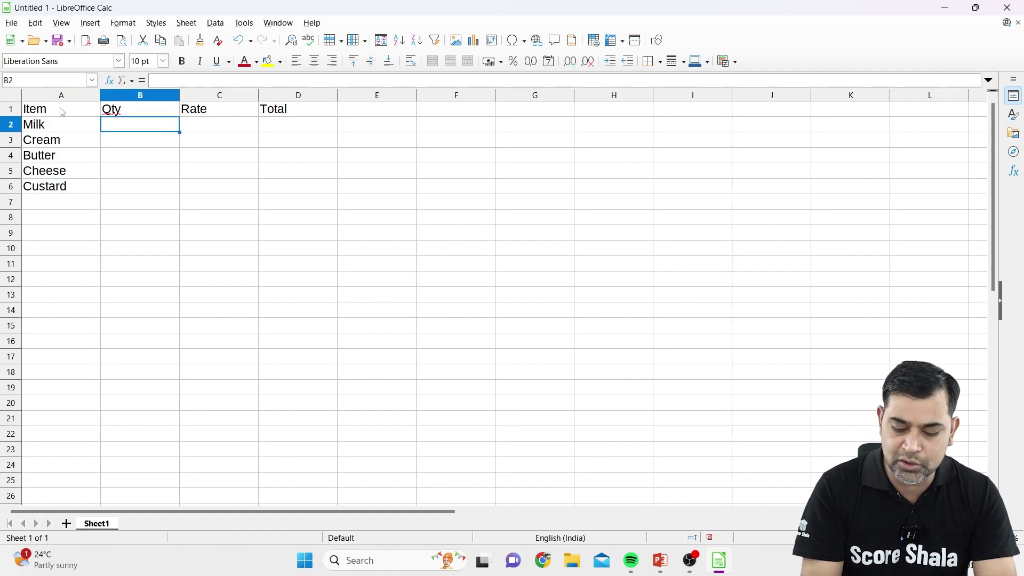
{"action": "type", "text": "20"}
{"action": "key", "text": "Return"}
{"action": "type", "text": "10"}
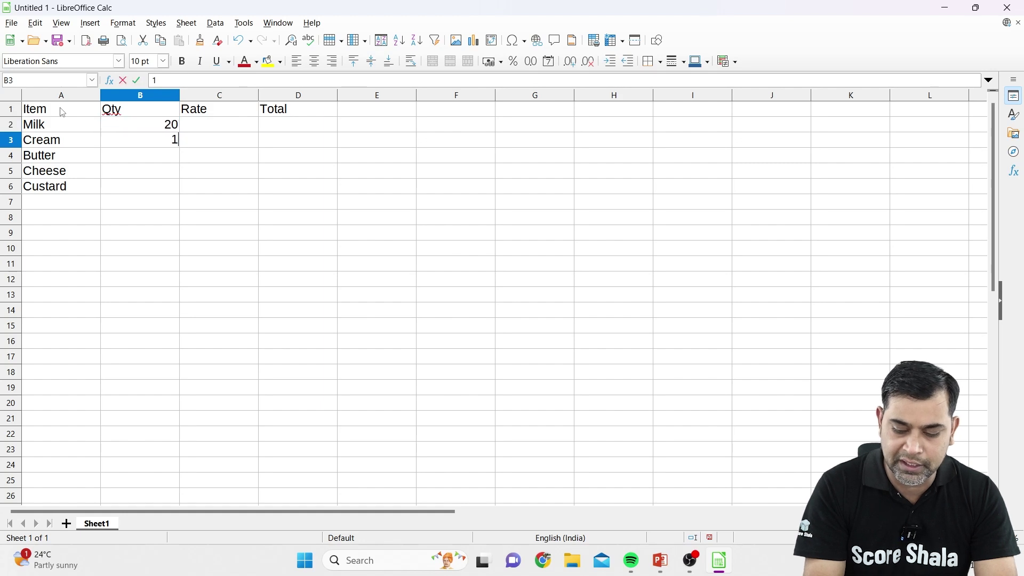
{"action": "key", "text": "Return"}
{"action": "type", "text": "15"}
{"action": "key", "text": "Return"}
{"action": "type", "text": "20"}
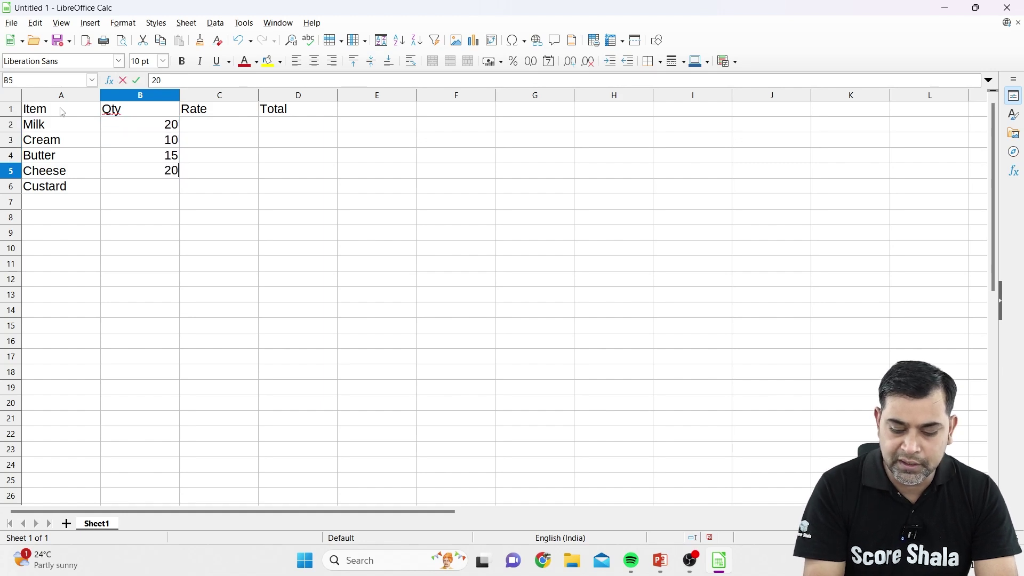
{"action": "key", "text": "Return"}
{"action": "type", "text": "12"}
{"action": "key", "text": "Return"}
Step: Fill the Rate column in cells C2 to C6 with 40, 300, 400, 500 and 600
{"action": "key", "text": "Right"}
{"action": "key", "text": "Up"}
{"action": "key", "text": "Up"}
{"action": "key", "text": "Up"}
{"action": "key", "text": "Up"}
{"action": "key", "text": "Up"}
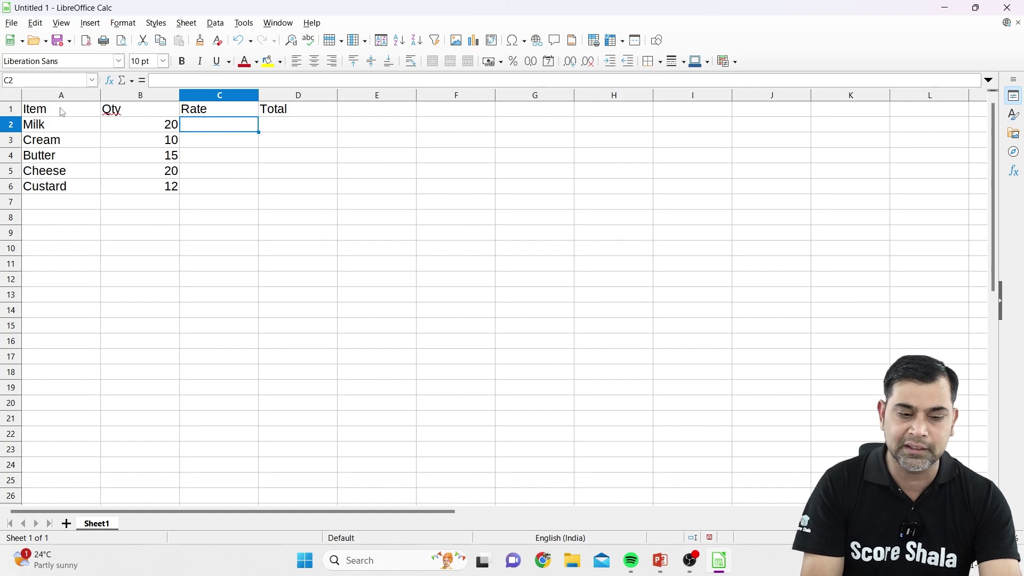
{"action": "type", "text": "40"}
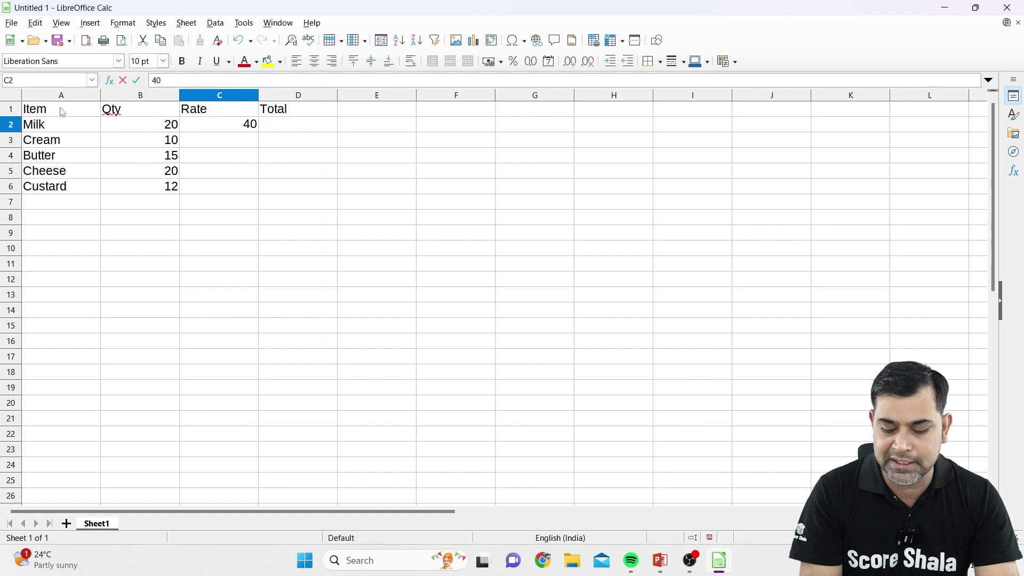
{"action": "key", "text": "Return"}
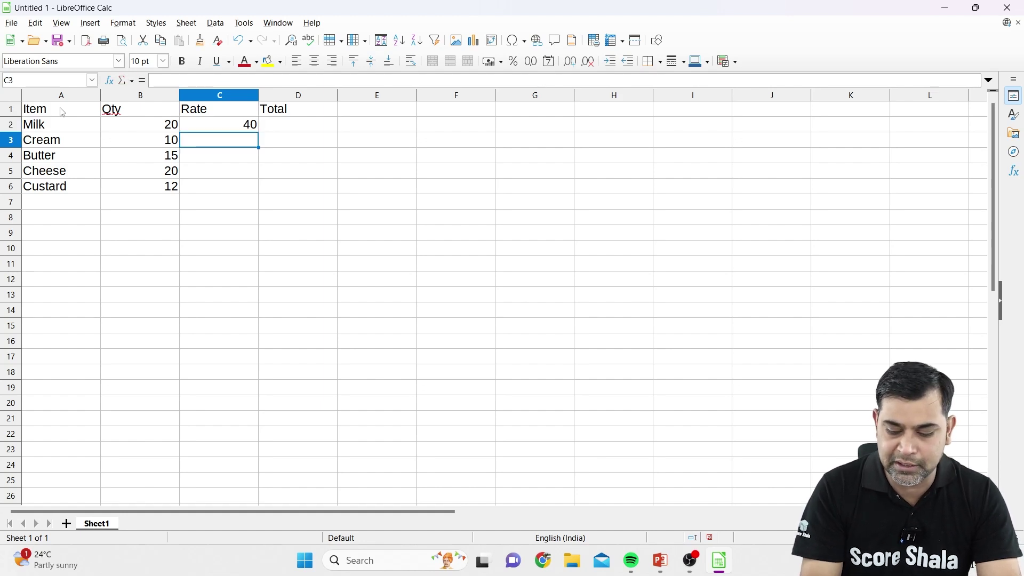
{"action": "type", "text": "300"}
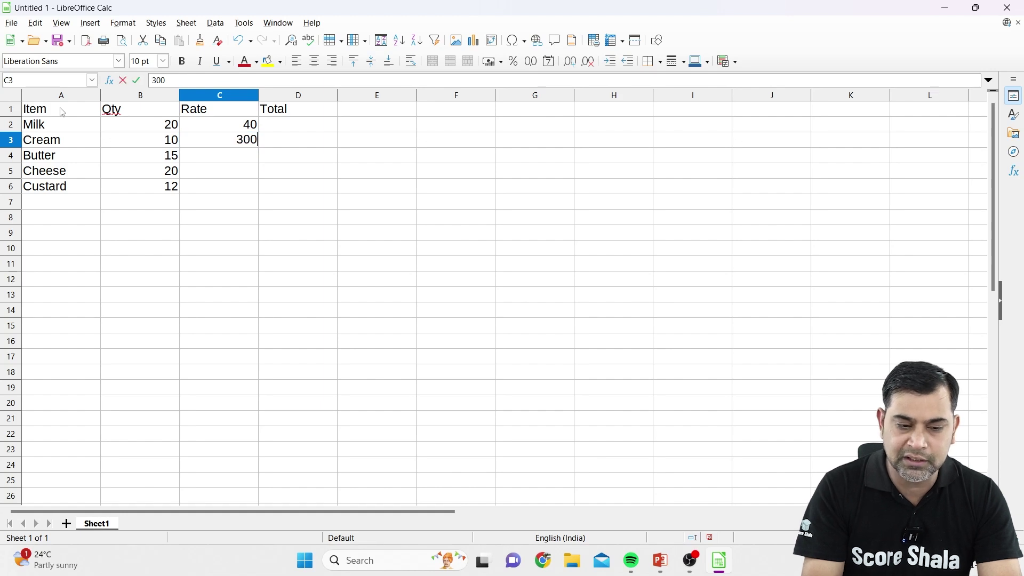
{"action": "key", "text": "Return"}
{"action": "type", "text": "400"}
{"action": "key", "text": "Return"}
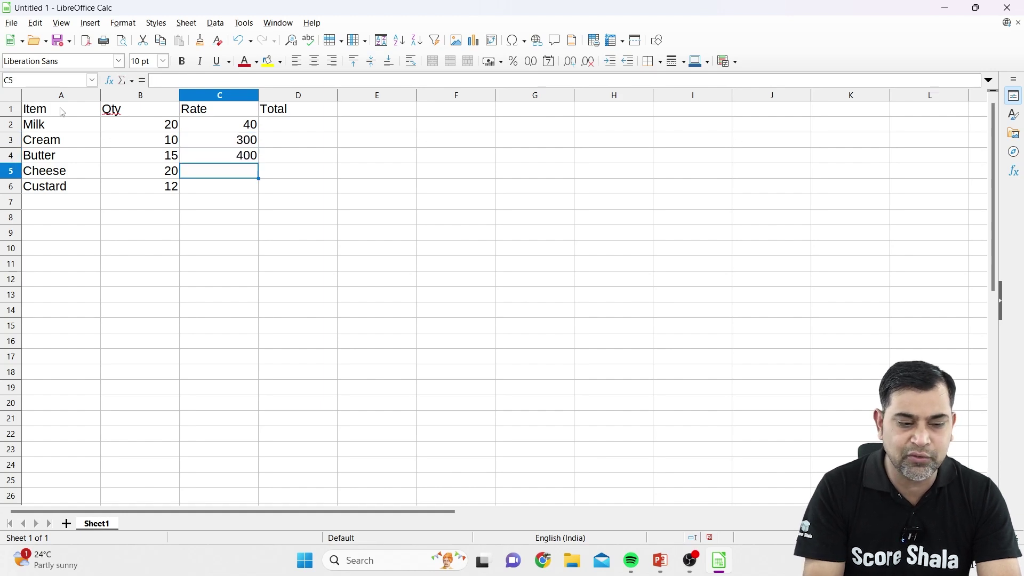
{"action": "type", "text": "500"}
{"action": "key", "text": "Return"}
{"action": "type", "text": "600"}
{"action": "key", "text": "Return"}
Step: Enter the formula =B2*C2 in cell D2 to multiply the Milk quantity by its rate
{"action": "key", "text": "Right"}
{"action": "key", "text": "Up"}
{"action": "key", "text": "Up"}
{"action": "key", "text": "Up"}
{"action": "key", "text": "Up"}
{"action": "key", "text": "Up"}
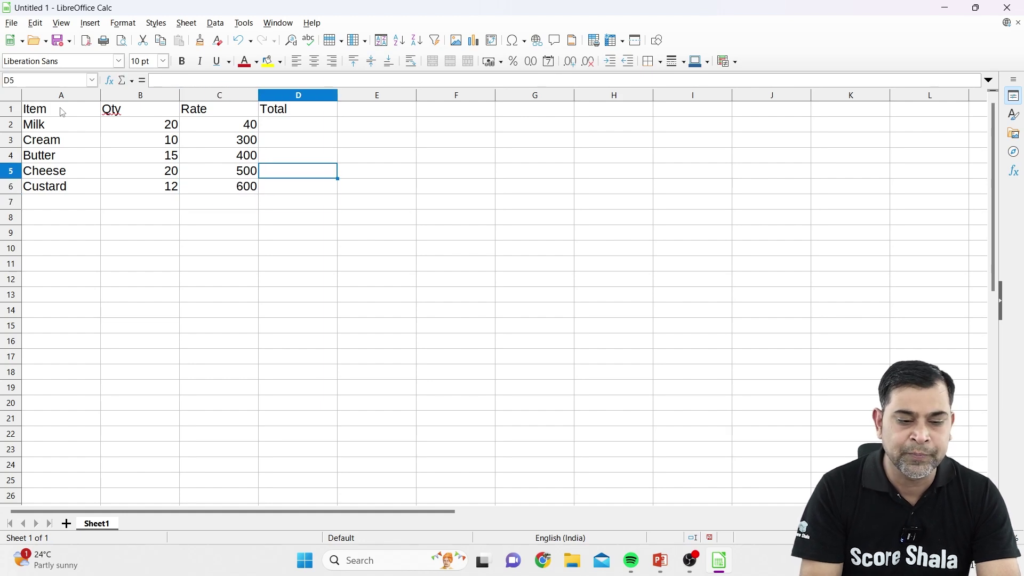
{"action": "type", "text": "="}
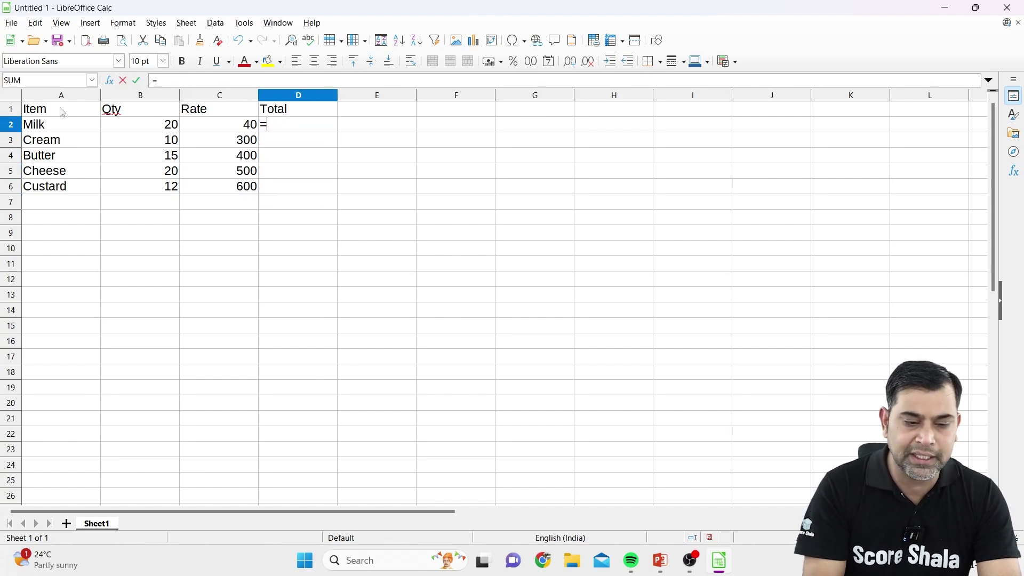
{"action": "left_click", "coordinate": [152, 128]}
{"action": "type", "text": "*"}
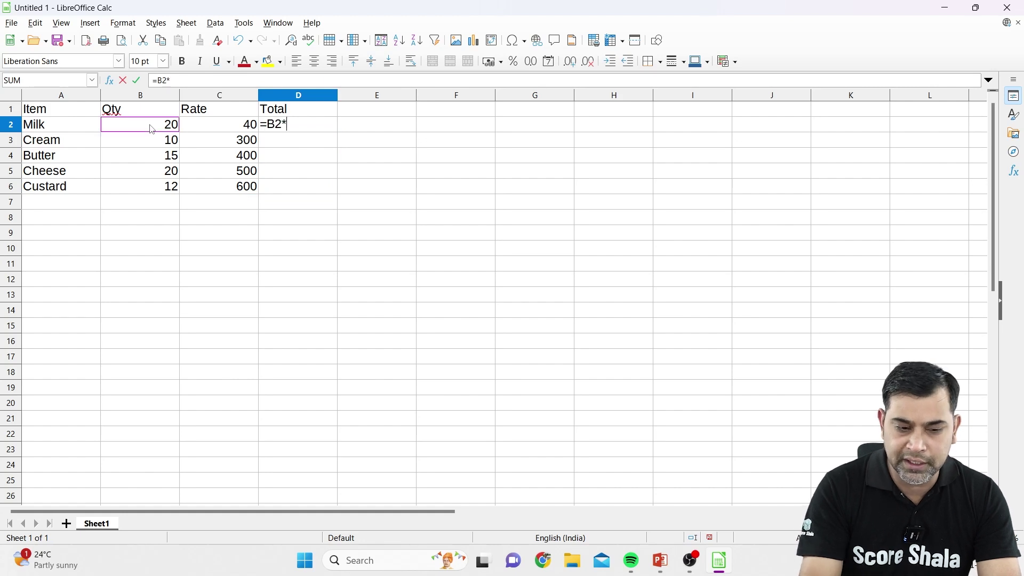
{"action": "left_click", "coordinate": [209, 128]}
{"action": "key", "text": "Return"}
Step: Fill the formula from cell D2 down through D6 for the remaining items
{"action": "key", "text": "Up"}
{"action": "key", "text": "shift+Down"}
{"action": "key", "text": "shift+Down"}
{"action": "key", "text": "Up"}
{"action": "left_click", "coordinate": [327, 128]}
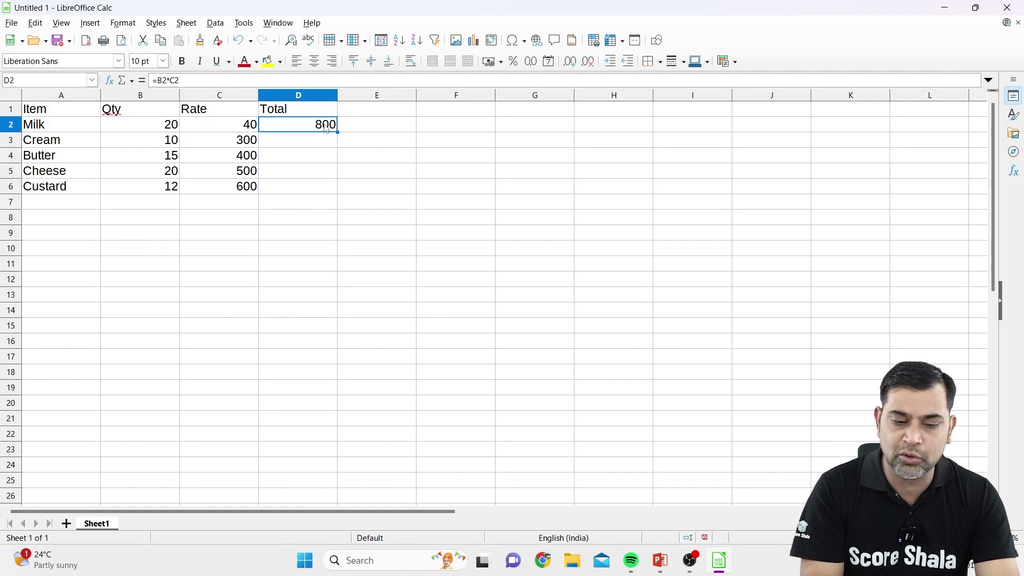
{"action": "left_click_drag", "start_coordinate": [336, 129], "coordinate": [335, 193]}
{"action": "left_click", "coordinate": [300, 207]}
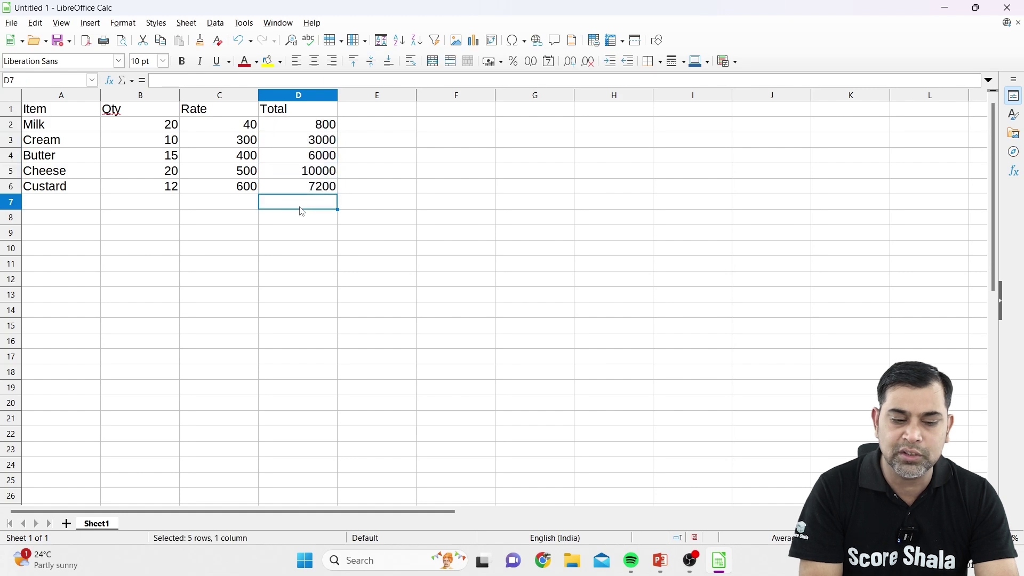
Step: Enter the label Total in cell C9 below the item table
{"action": "left_click", "coordinate": [235, 239]}
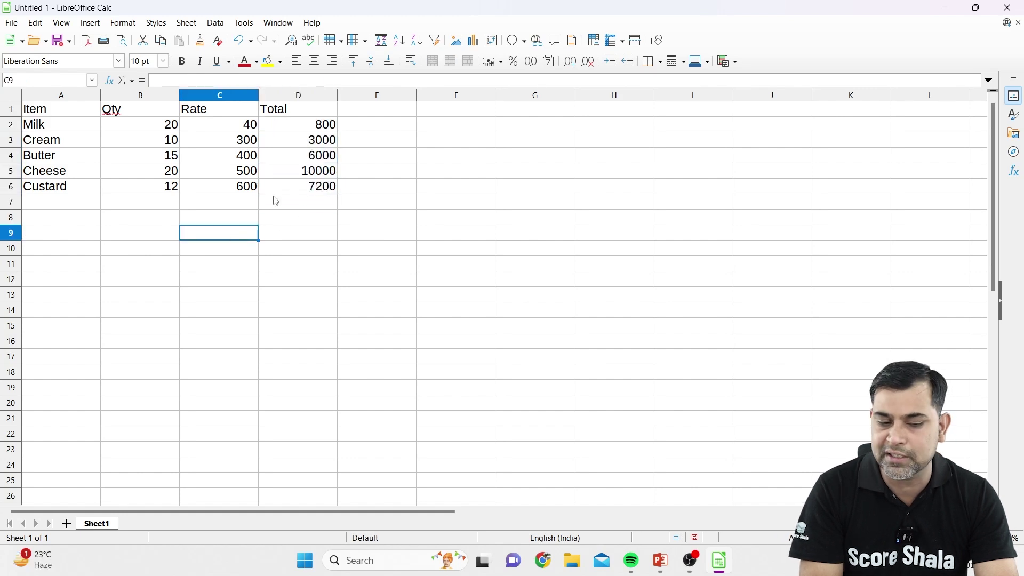
{"action": "type", "text": "Toal"}
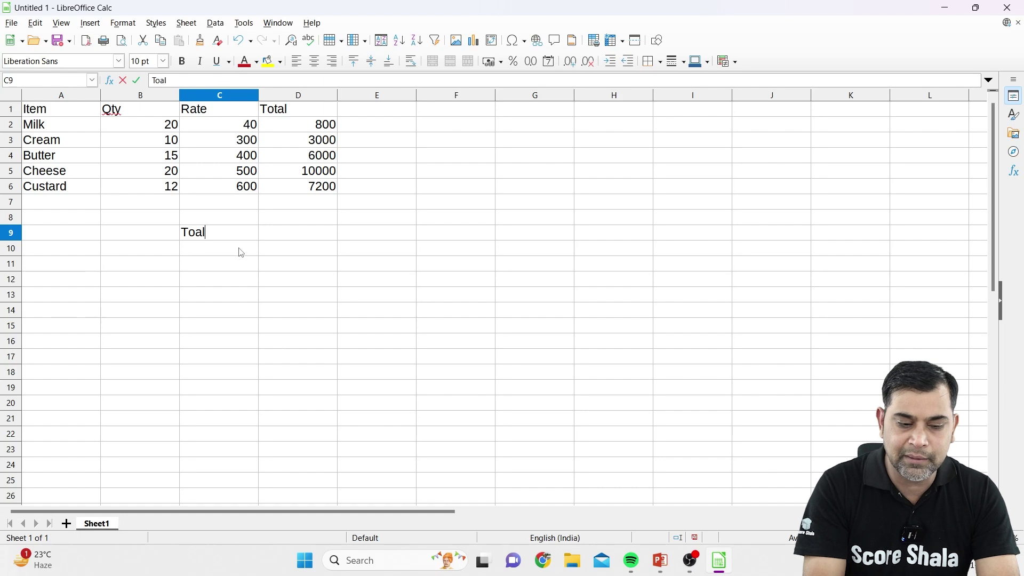
{"action": "key", "text": "Tab"}
{"action": "key", "text": "Left"}
{"action": "type", "text": "Total"}
{"action": "key", "text": "Tab"}
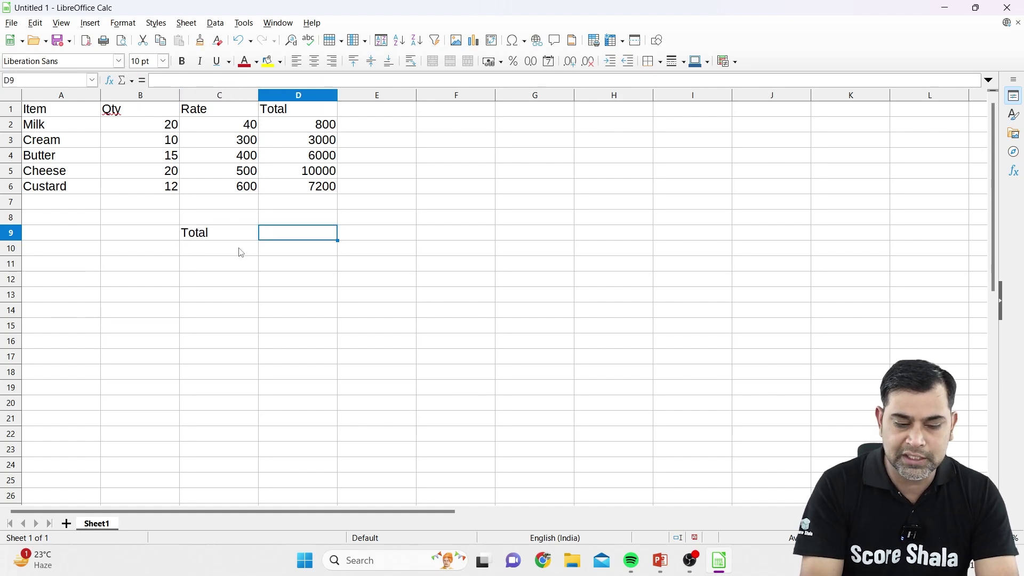
Step: Add up the item totals in cell D9 with the formula =SUM(D2:D6)
{"action": "type", "text": "=sum("}
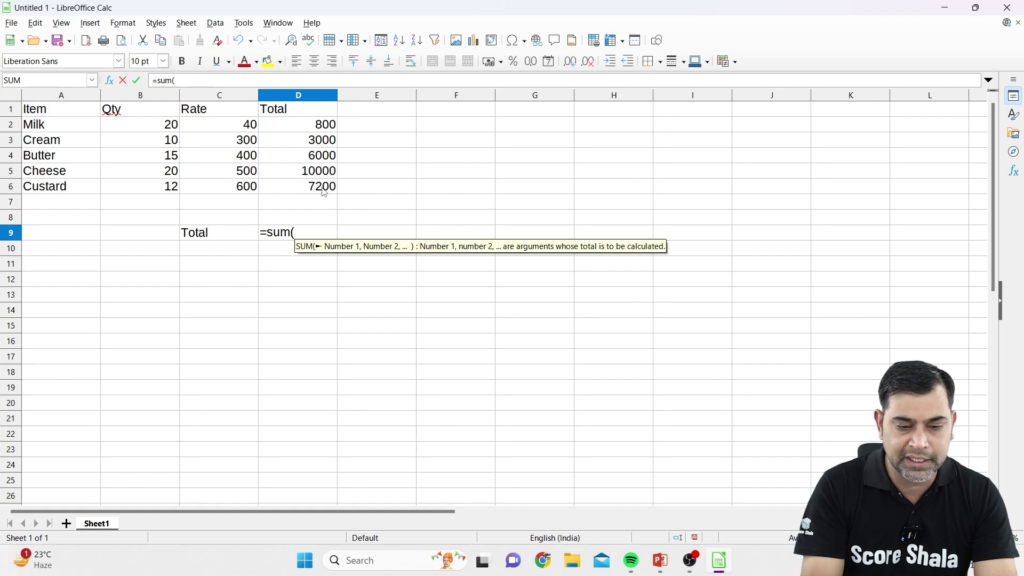
{"action": "type", "text": "D2"}
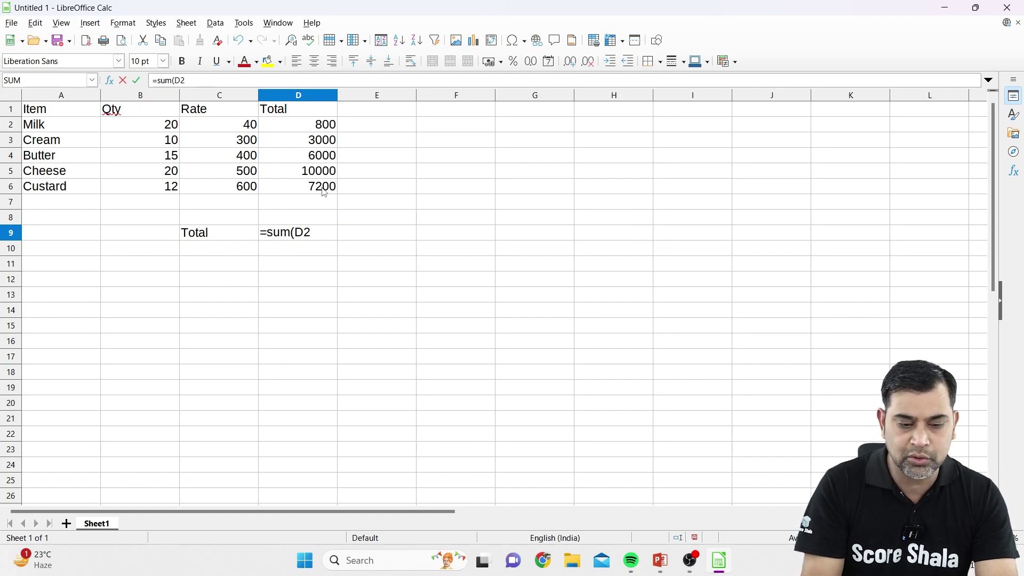
{"action": "type", "text": ":"}
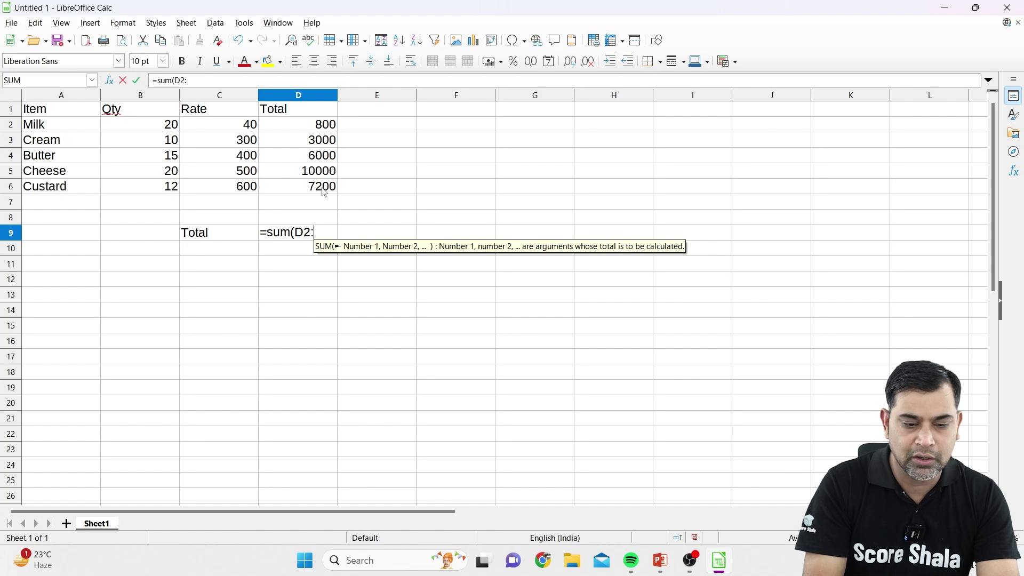
{"action": "type", "text": "D6"}
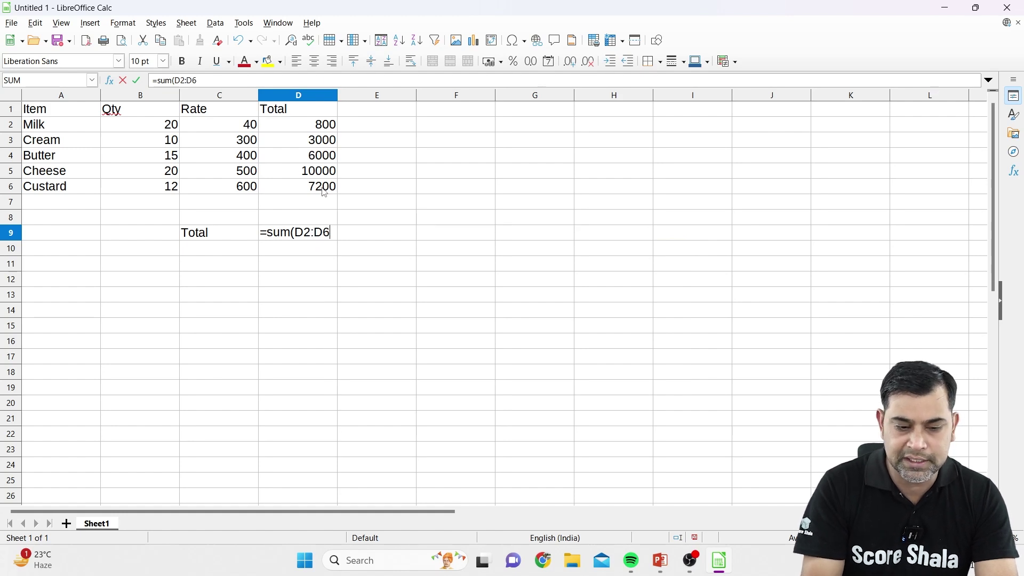
{"action": "type", "text": ")"}
{"action": "key", "text": "Return"}
{"action": "key", "text": "Up"}
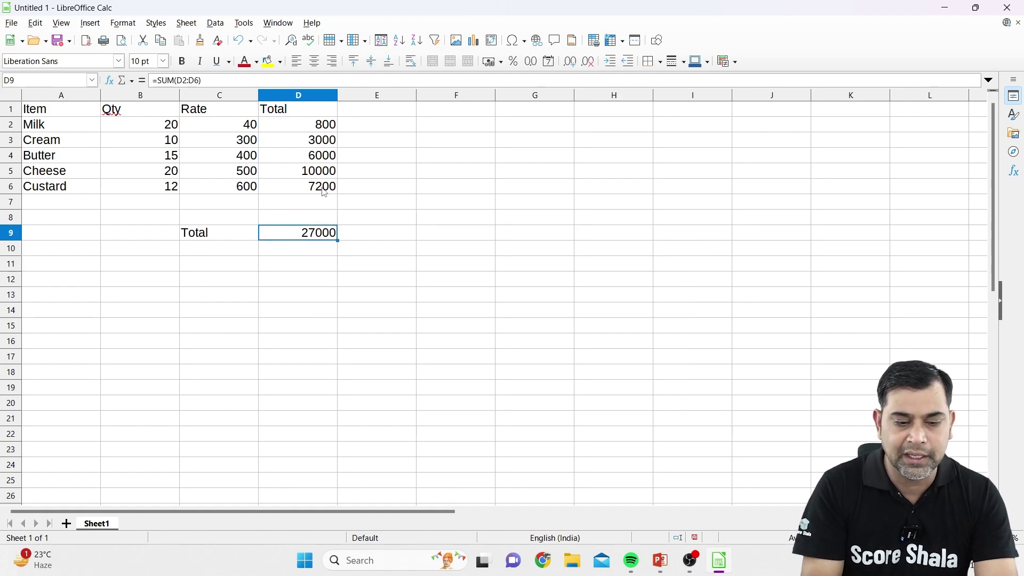
Step: Check the SUM formula in cell D9 and leave it as it is
{"action": "left_click", "coordinate": [200, 80]}
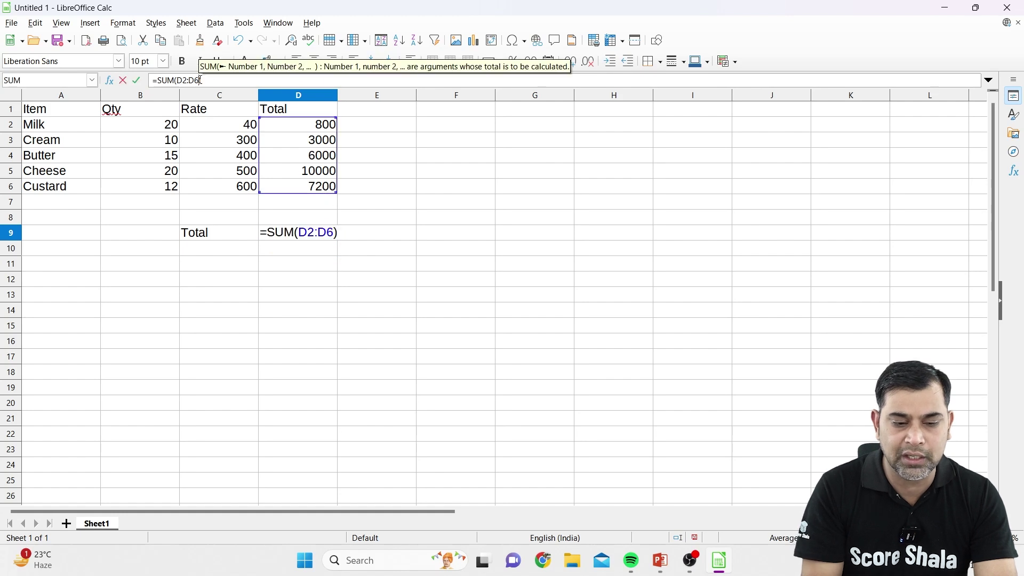
{"action": "key", "text": "Return"}
{"action": "key", "text": "Left"}
{"action": "key", "text": "Left"}
{"action": "key", "text": "Left"}
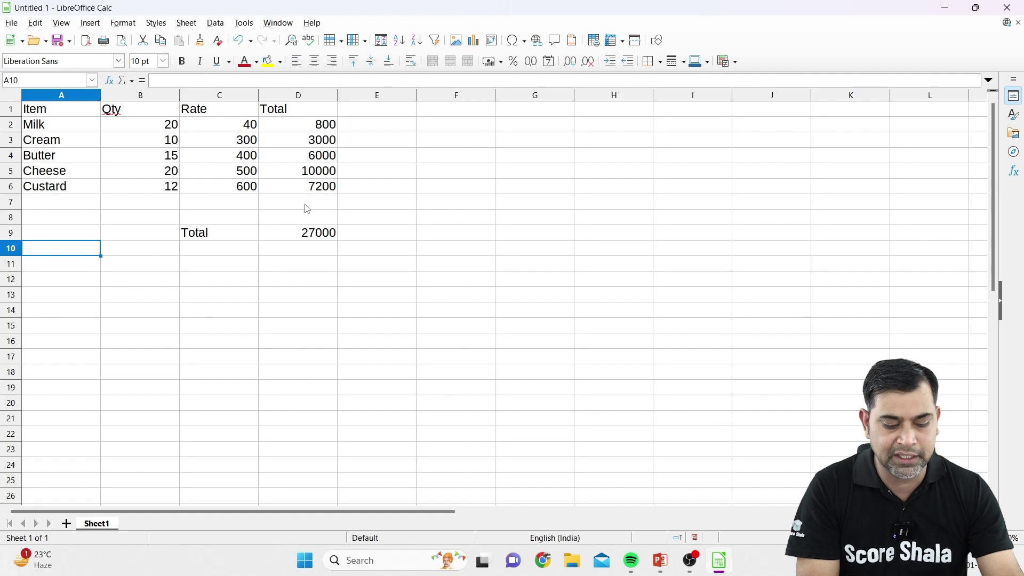
Step: Save the spreadsheet to the Desktop as Myfile in ODF Spreadsheet format
{"action": "key", "text": "ctrl+s"}
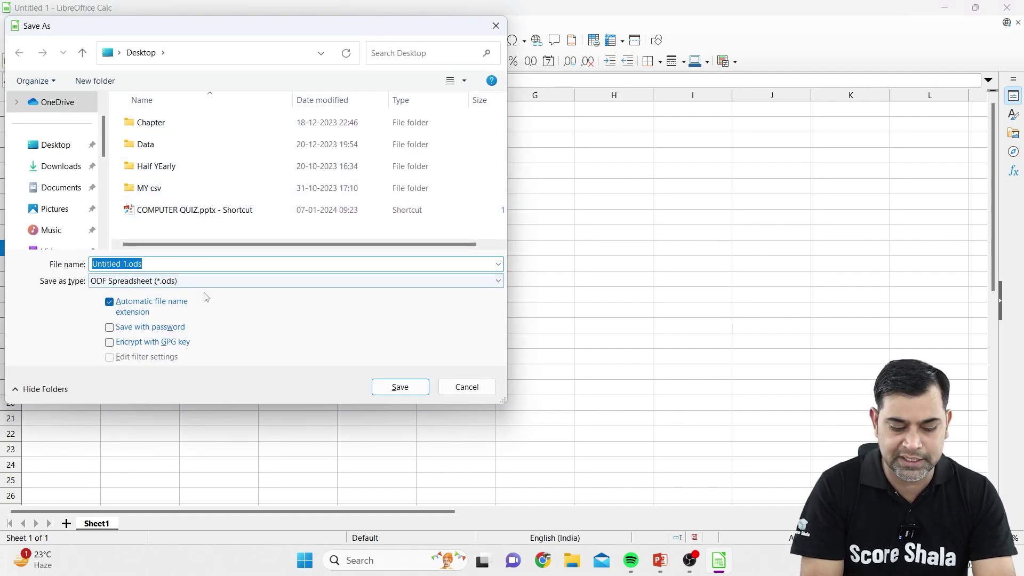
{"action": "type", "text": "Myfile"}
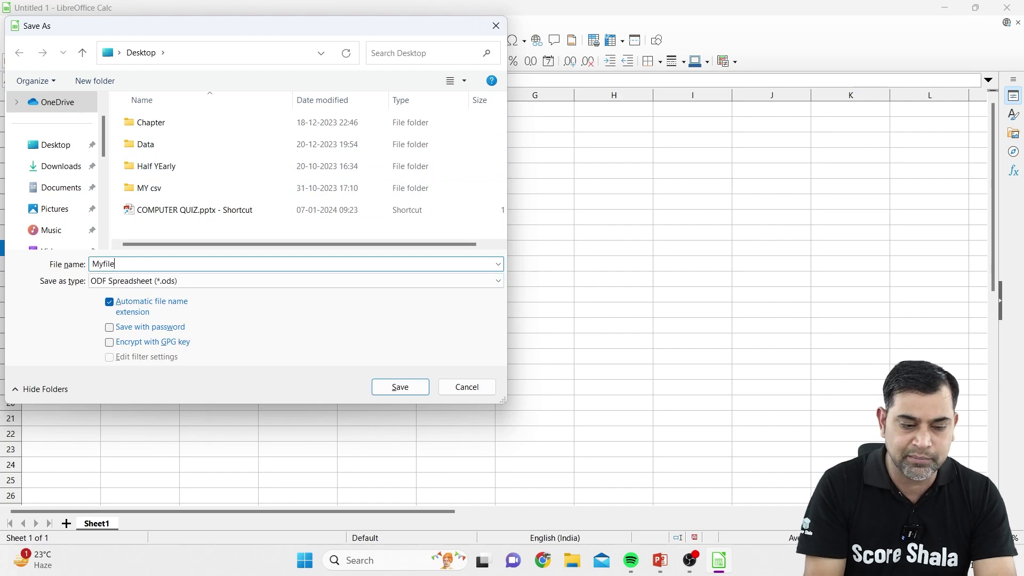
{"action": "key", "text": "Return"}
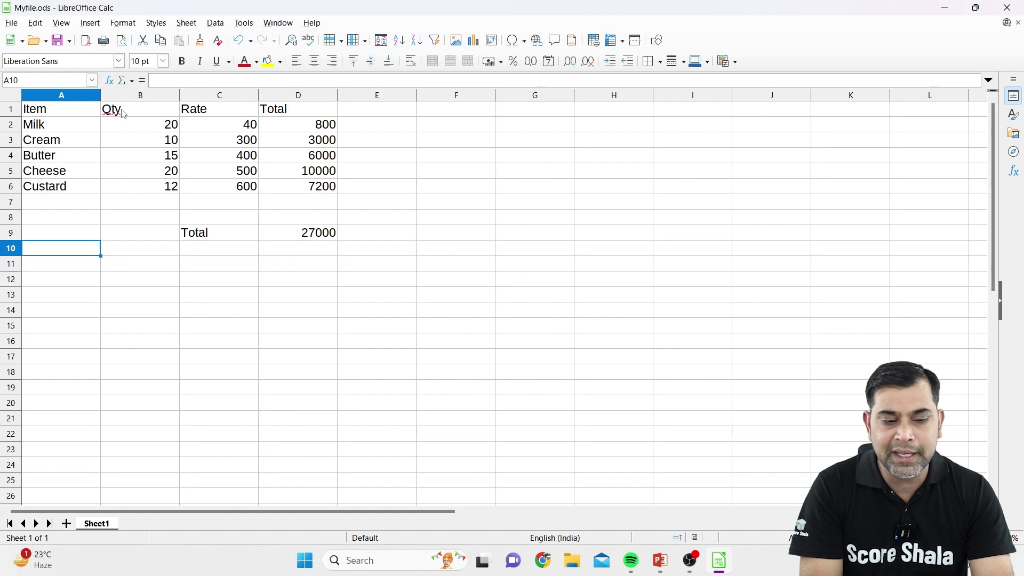
{"action": "left_click_drag", "start_coordinate": [122, 113], "coordinate": [309, 191]}
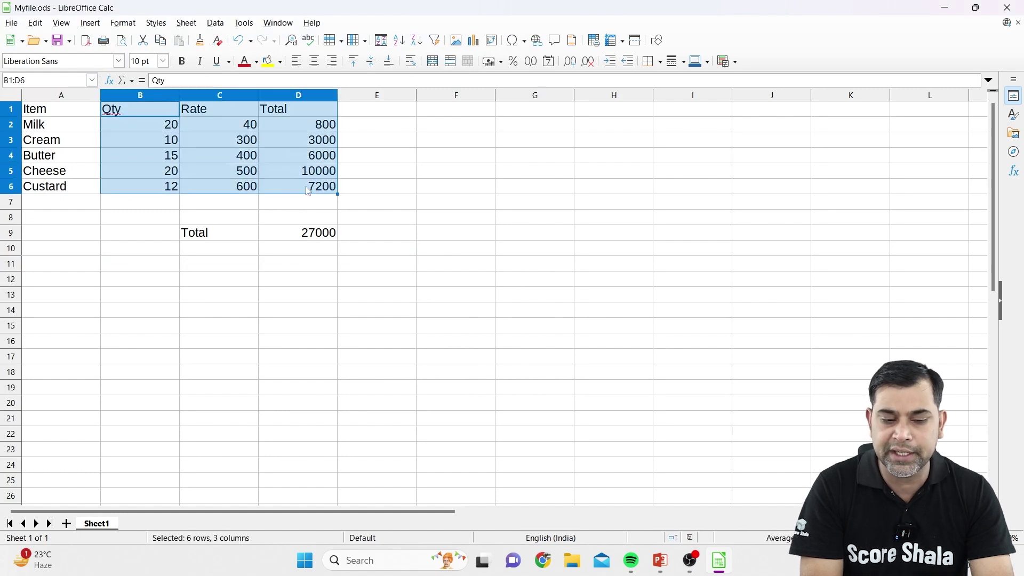
{"action": "left_click", "coordinate": [516, 293]}
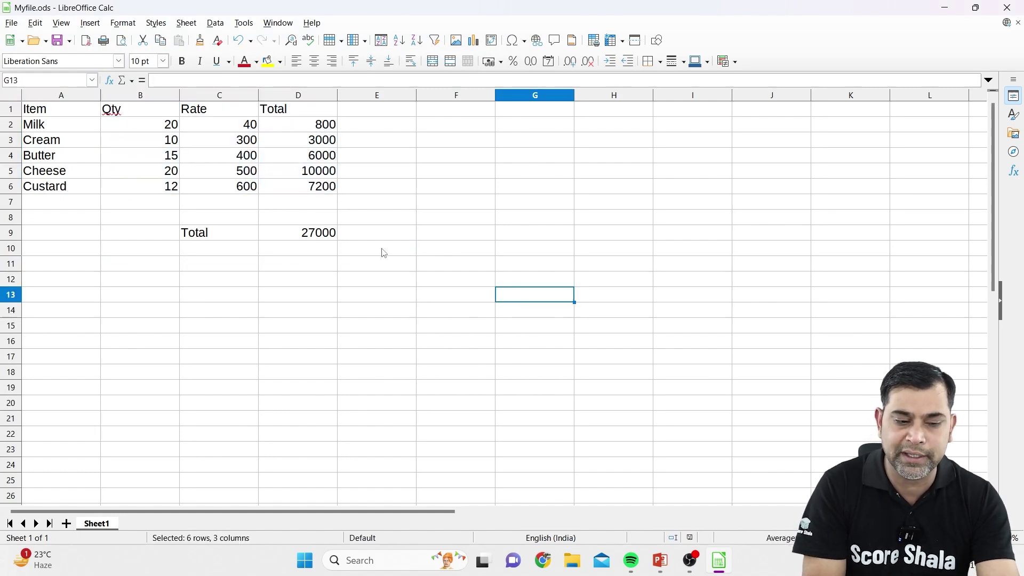
{"action": "left_click_drag", "start_coordinate": [131, 112], "coordinate": [302, 188]}
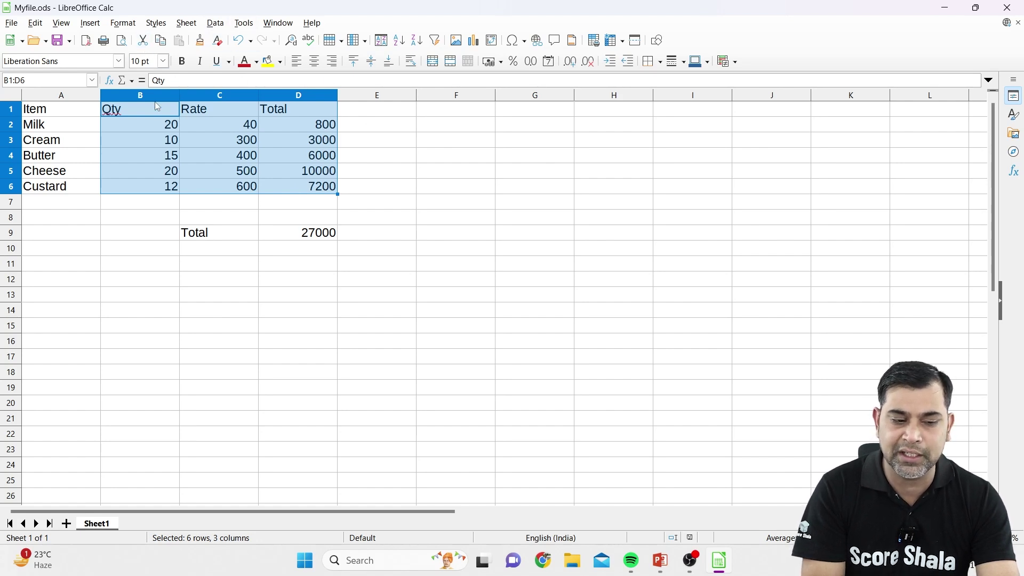
Step: Give the Item column cells A1:A6 a light yellow-green background
{"action": "left_click_drag", "start_coordinate": [48, 113], "coordinate": [60, 189]}
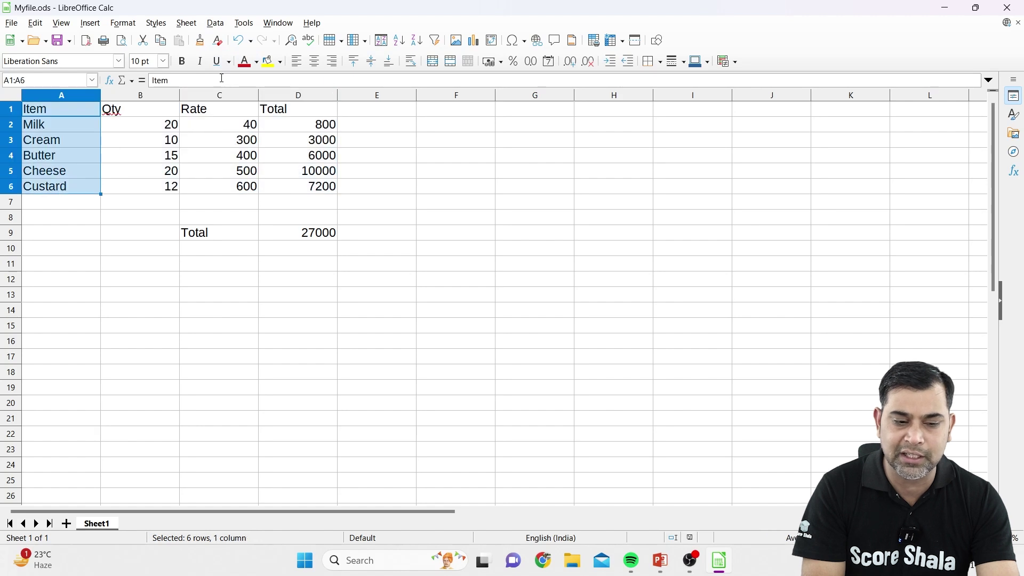
{"action": "left_click", "coordinate": [281, 62]}
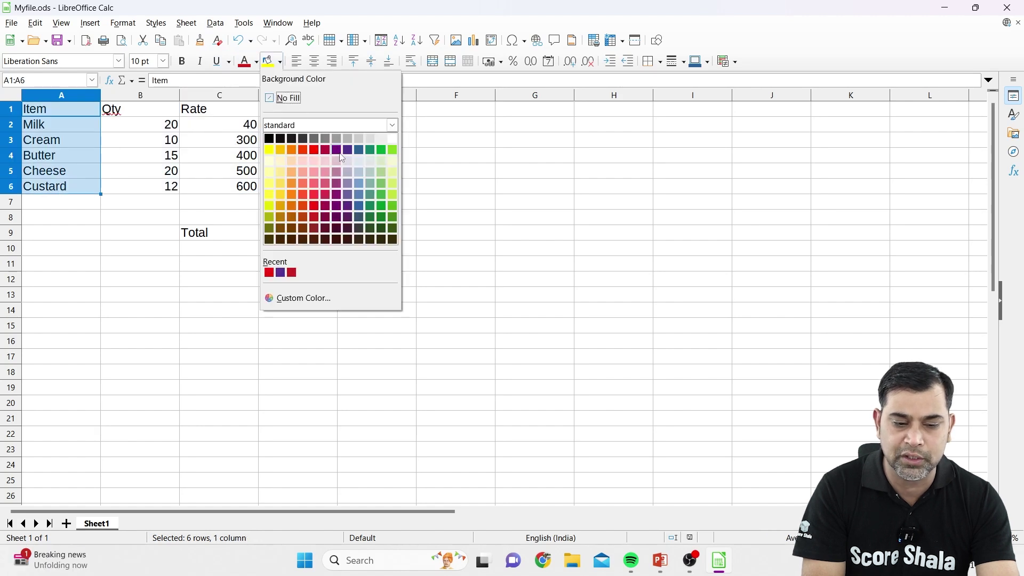
{"action": "left_click", "coordinate": [392, 160]}
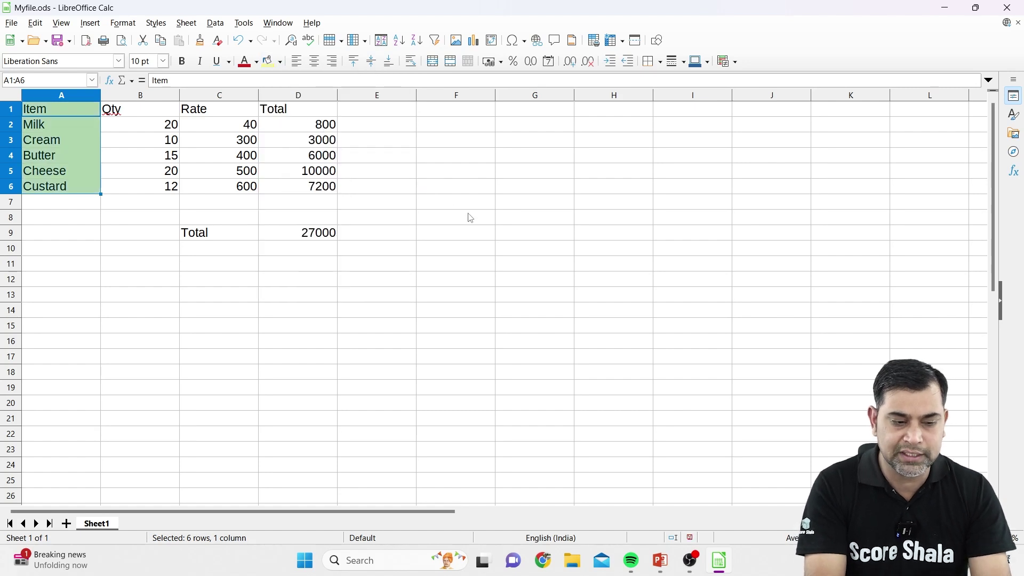
Step: Start a new scenario for the range B1:D6 and name it Scenario1
{"action": "scroll", "coordinate": [464, 244], "scroll_direction": "up", "scroll_amount": 2}
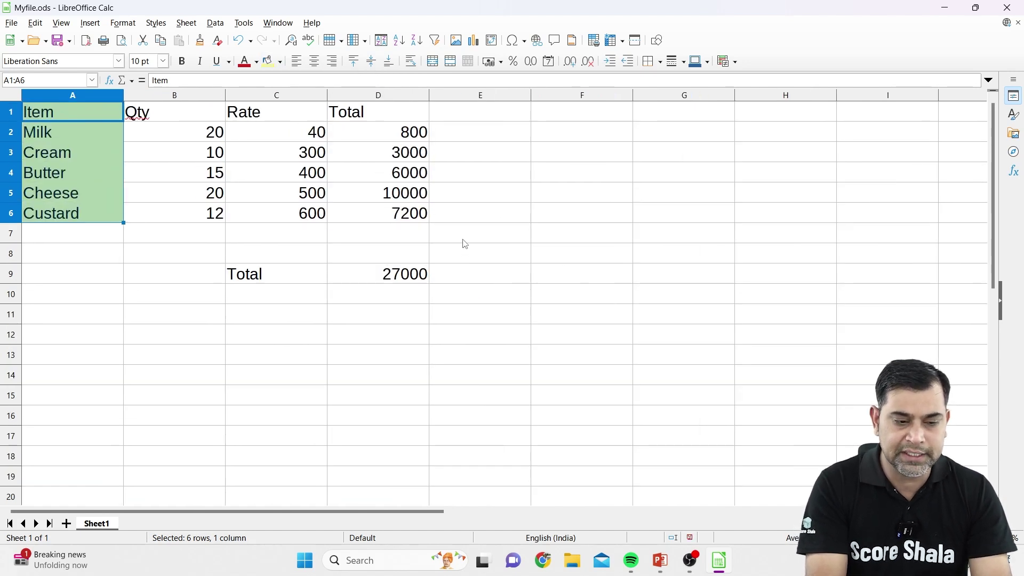
{"action": "left_click_drag", "start_coordinate": [159, 117], "coordinate": [389, 215]}
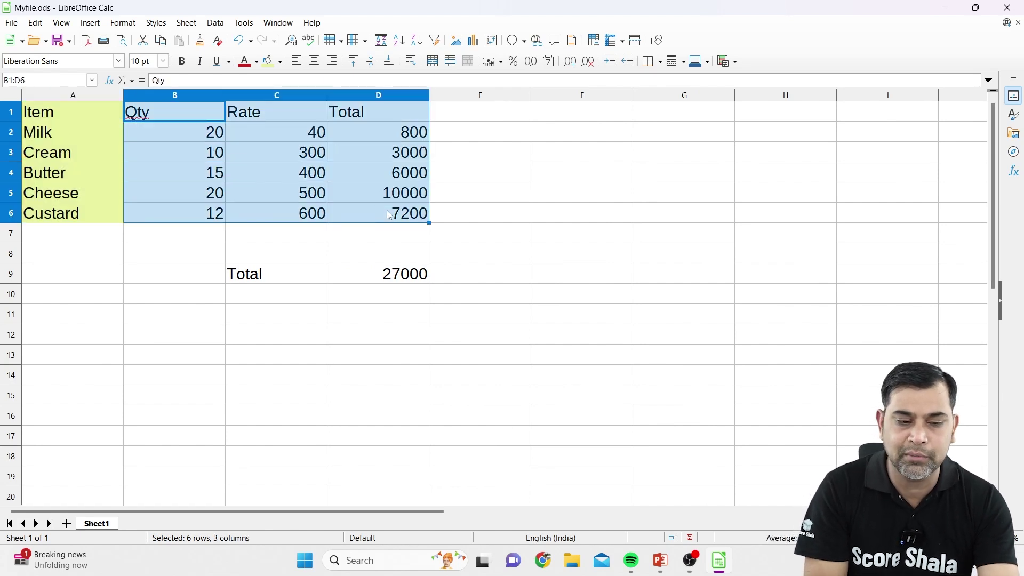
{"action": "left_click", "coordinate": [245, 23]}
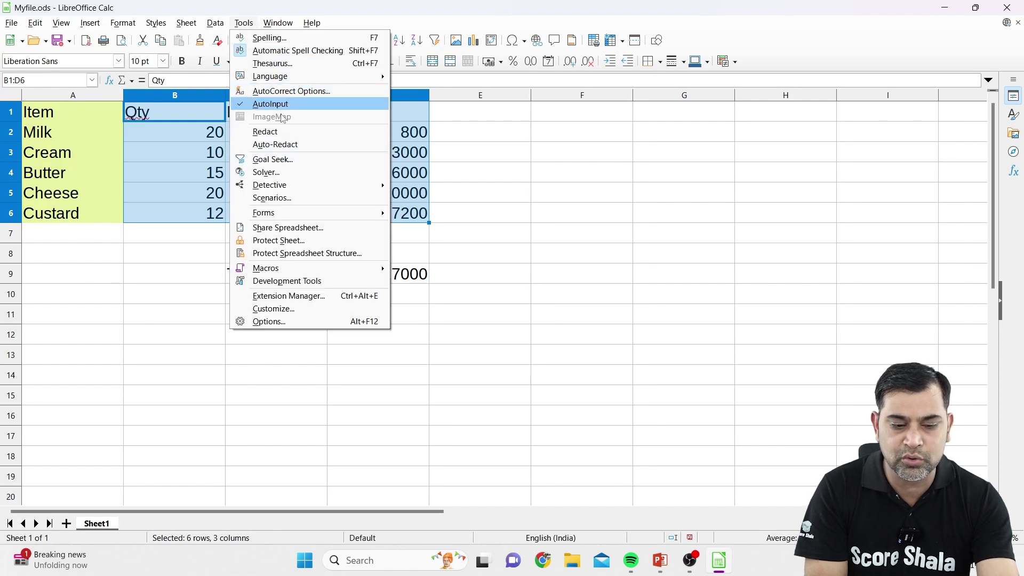
{"action": "left_click", "coordinate": [307, 204]}
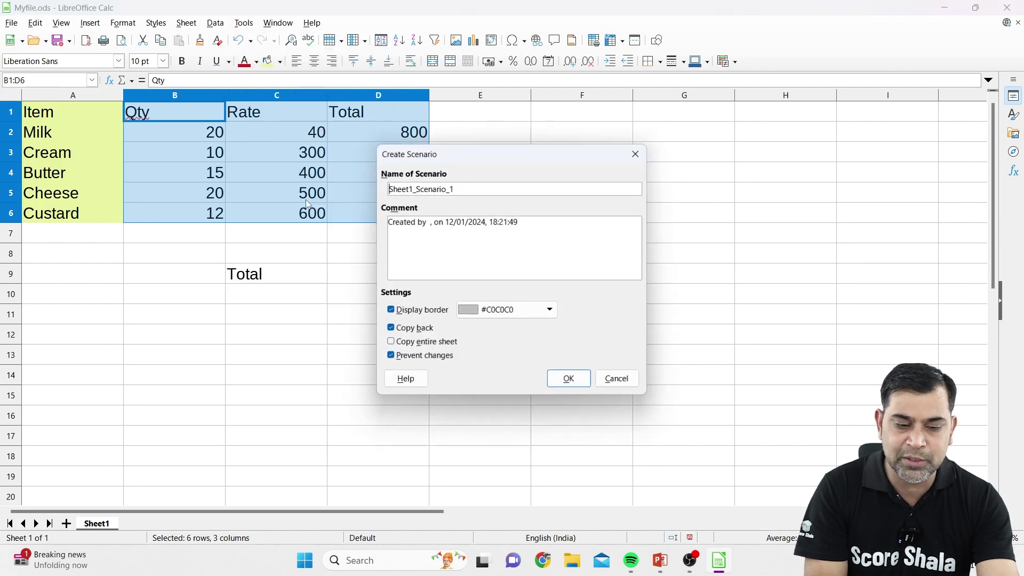
{"action": "left_click_drag", "start_coordinate": [449, 141], "coordinate": [524, 128]}
{"action": "left_click_drag", "start_coordinate": [475, 158], "coordinate": [447, 157]}
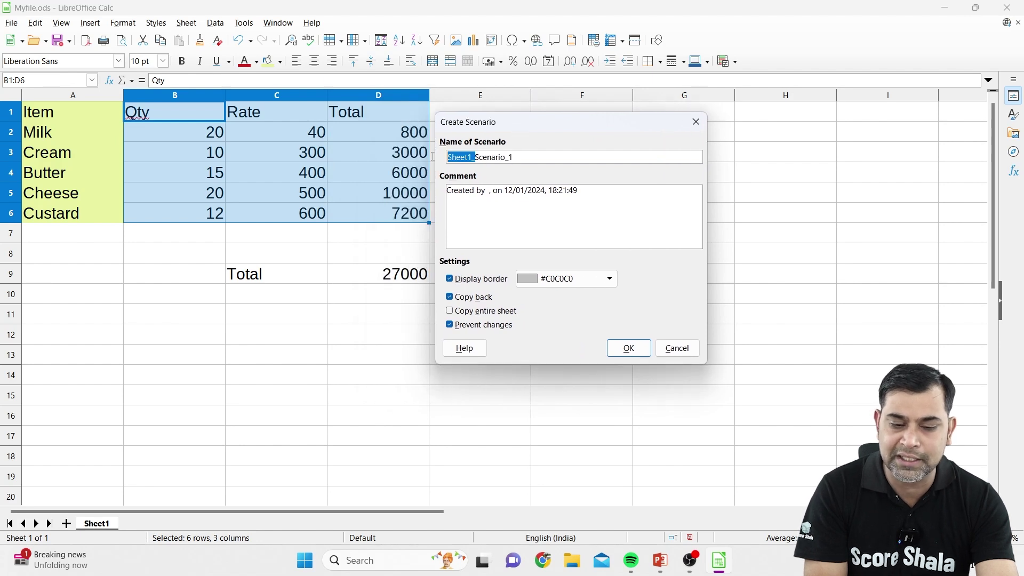
{"action": "key", "text": "BackSpace"}
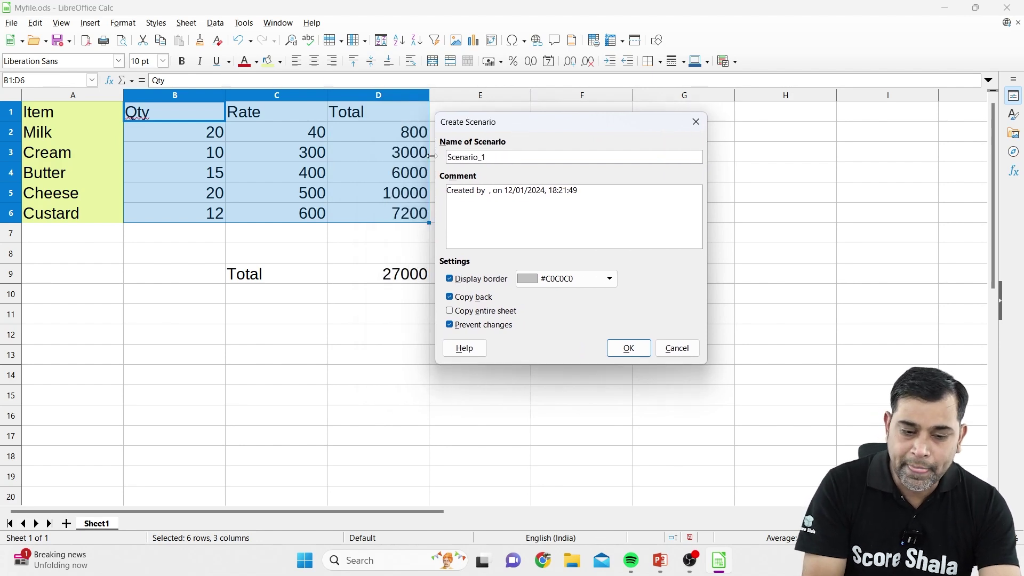
{"action": "left_click", "coordinate": [481, 156]}
{"action": "key", "text": "BackSpace"}
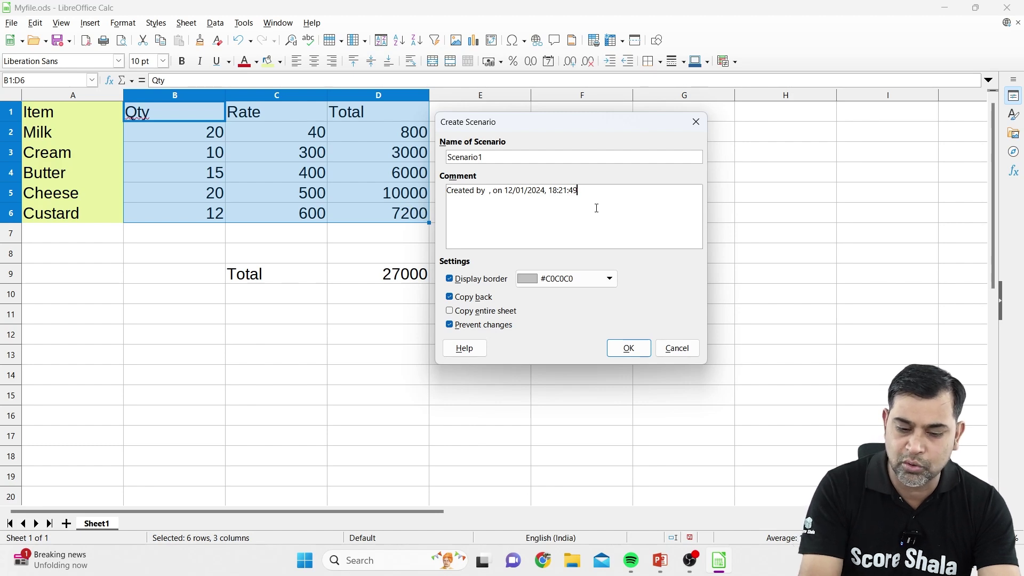
Step: Clear the default comment text of Scenario1
{"action": "left_click", "coordinate": [596, 208]}
{"action": "key", "text": "BackSpace"}
{"action": "key", "text": "BackSpace"}
{"action": "key", "text": "BackSpace"}
{"action": "key", "text": "BackSpace"}
{"action": "key", "text": "BackSpace"}
{"action": "key", "text": "BackSpace"}
{"action": "key", "text": "BackSpace"}
{"action": "key", "text": "BackSpace"}
{"action": "key", "text": "BackSpace"}
{"action": "key", "text": "BackSpace"}
{"action": "key", "text": "BackSpace"}
{"action": "key", "text": "BackSpace"}
{"action": "key", "text": "BackSpace"}
{"action": "key", "text": "BackSpace"}
{"action": "key", "text": "BackSpace"}
{"action": "key", "text": "BackSpace"}
{"action": "key", "text": "BackSpace"}
{"action": "key", "text": "BackSpace"}
{"action": "key", "text": "BackSpace"}
{"action": "key", "text": "BackSpace"}
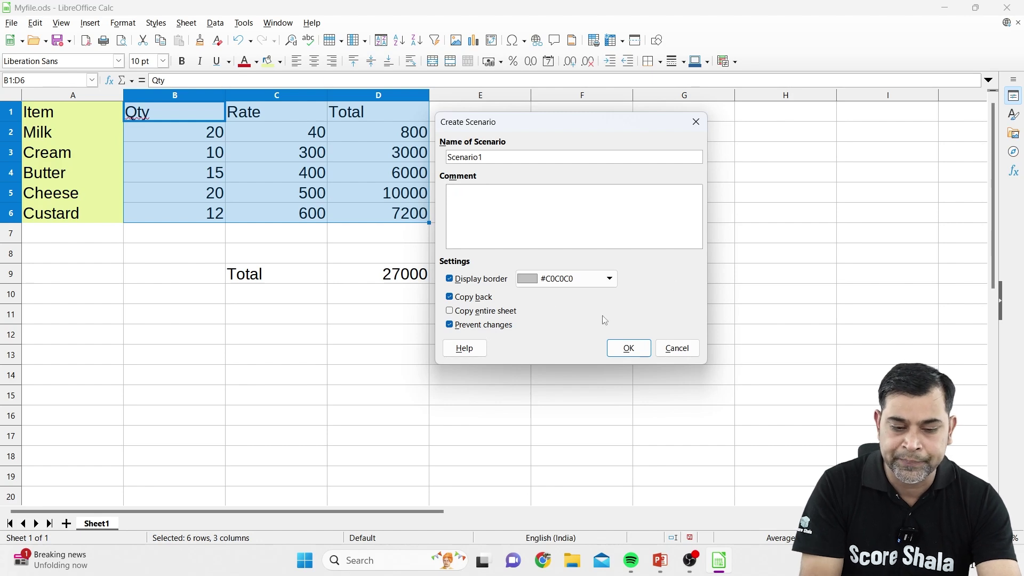
Step: Create Scenario1 with an orange display border and the Copy back option turned off
{"action": "left_click", "coordinate": [450, 280]}
{"action": "left_click", "coordinate": [450, 281]}
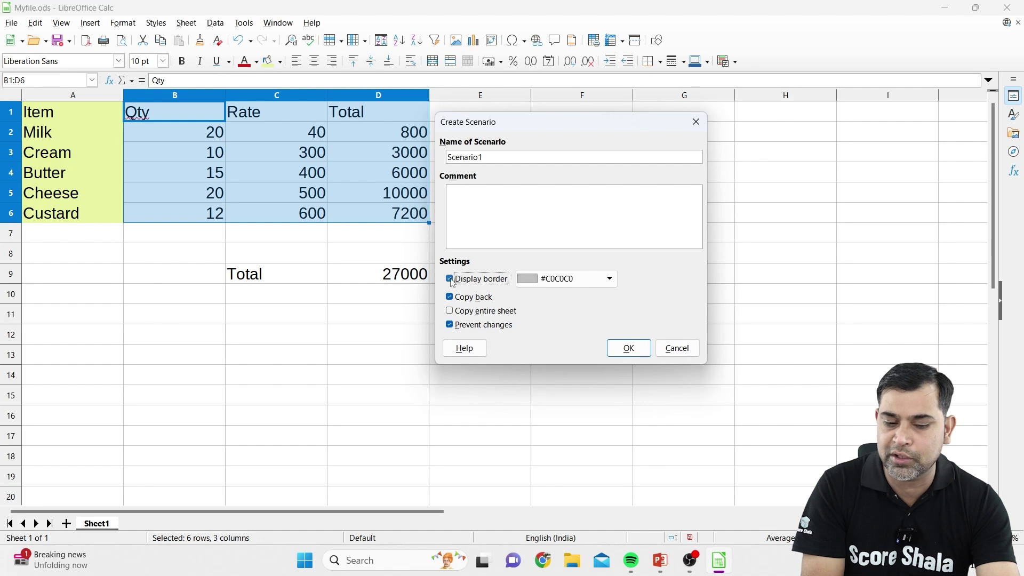
{"action": "left_click", "coordinate": [559, 279]}
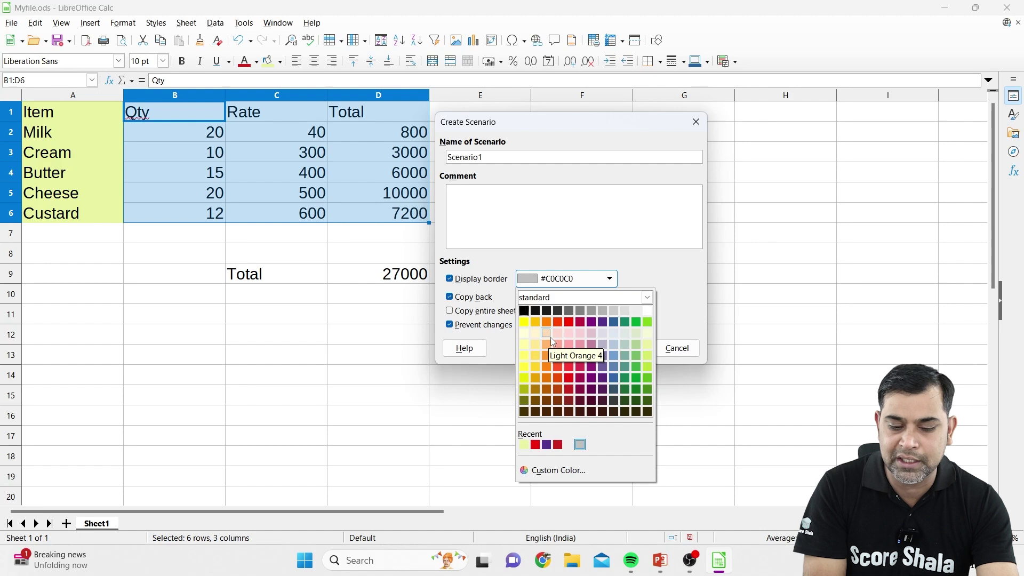
{"action": "left_click", "coordinate": [547, 322]}
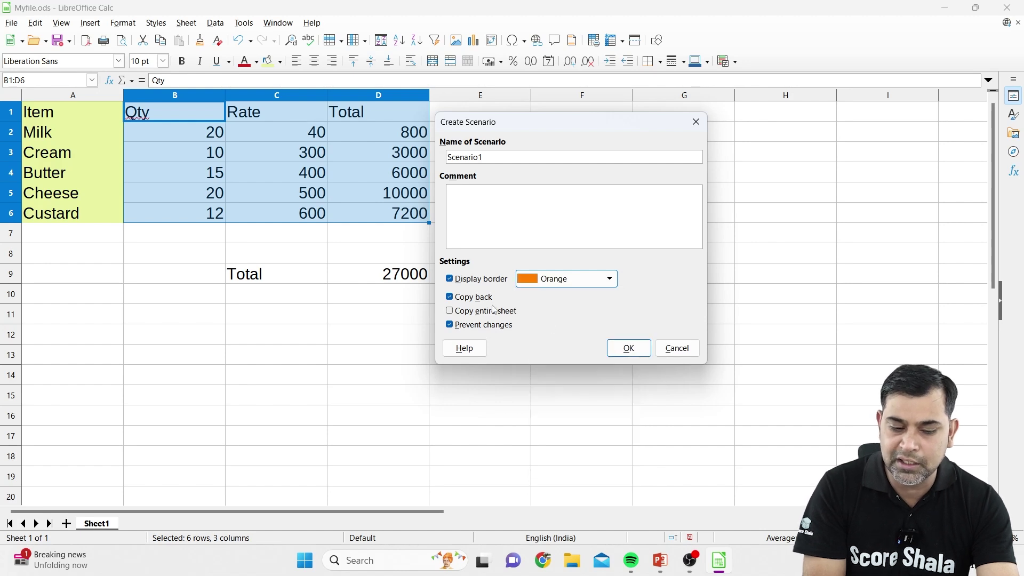
{"action": "left_click", "coordinate": [455, 297]}
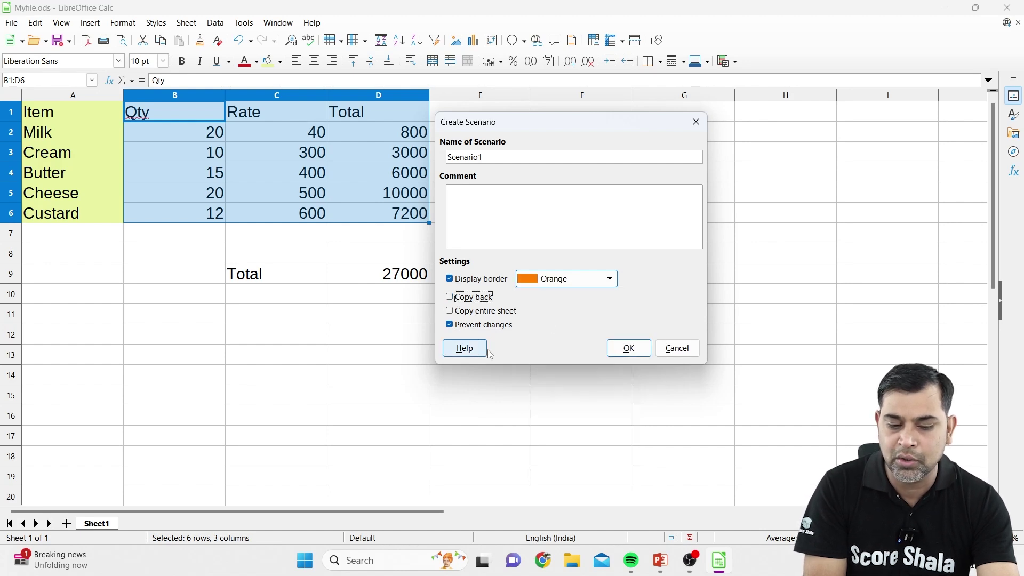
{"action": "left_click", "coordinate": [628, 348]}
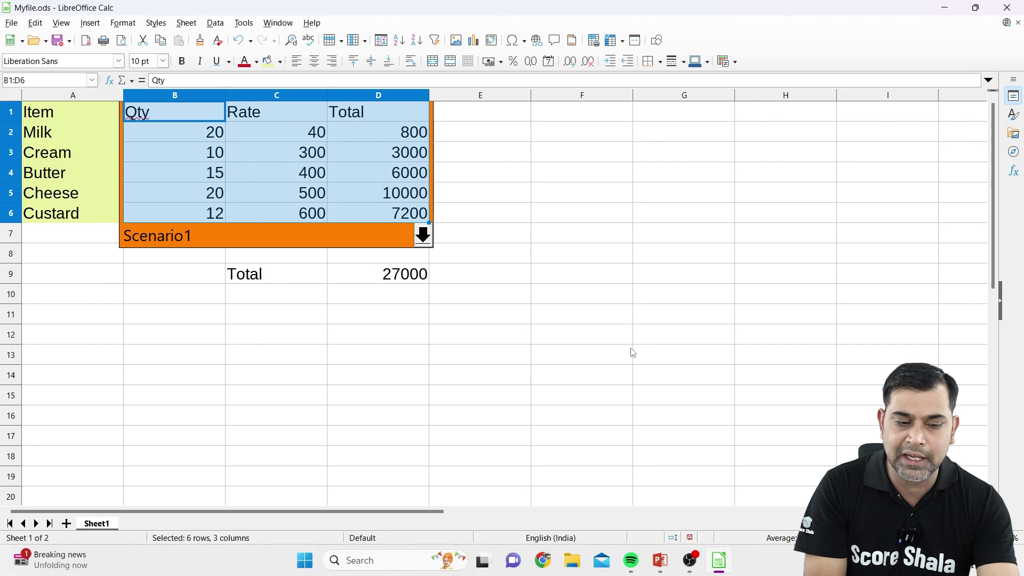
Step: Change the rates in C2:C6 to 50 for Milk, 350 for Cream, 450 for Butter, 550 for Cheese and 650 for Custard
{"action": "left_click", "coordinate": [339, 315]}
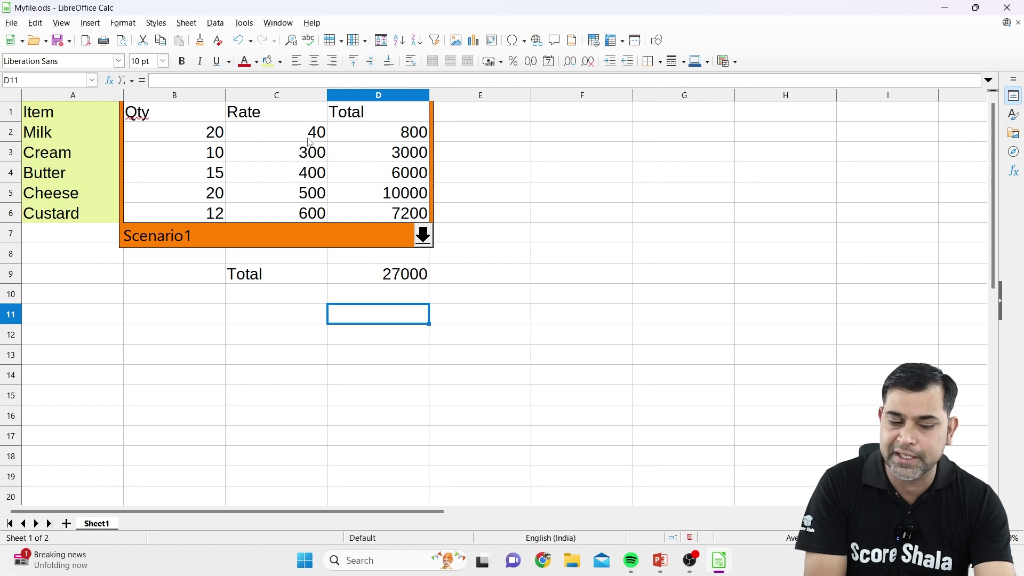
{"action": "left_click", "coordinate": [181, 324]}
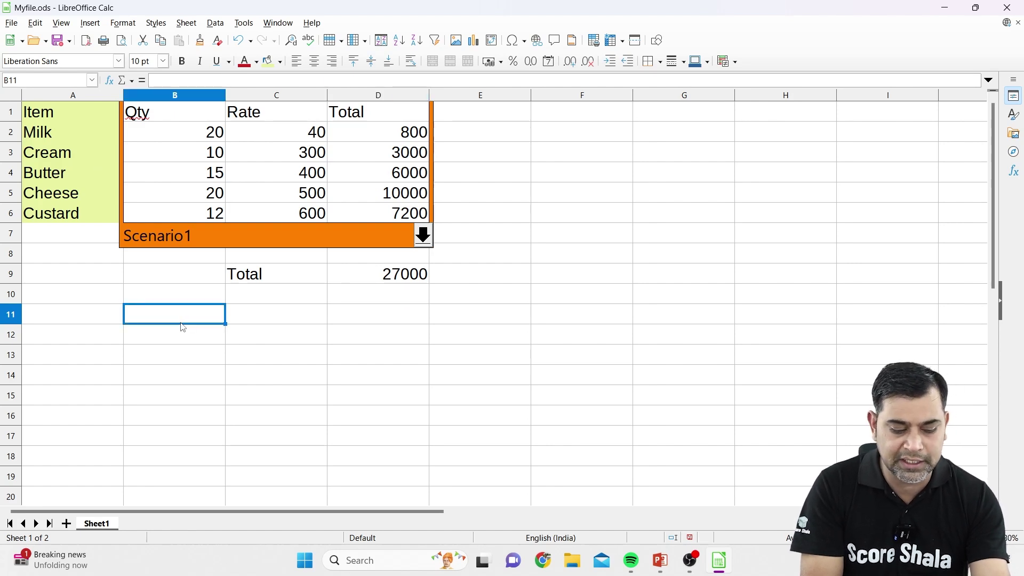
{"action": "left_click", "coordinate": [291, 138]}
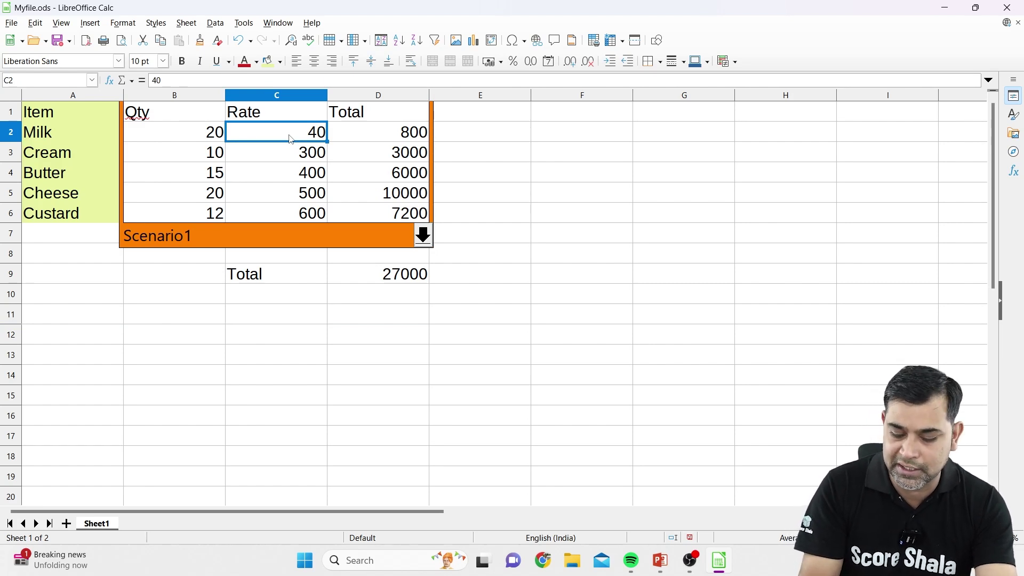
{"action": "type", "text": "50"}
{"action": "key", "text": "Return"}
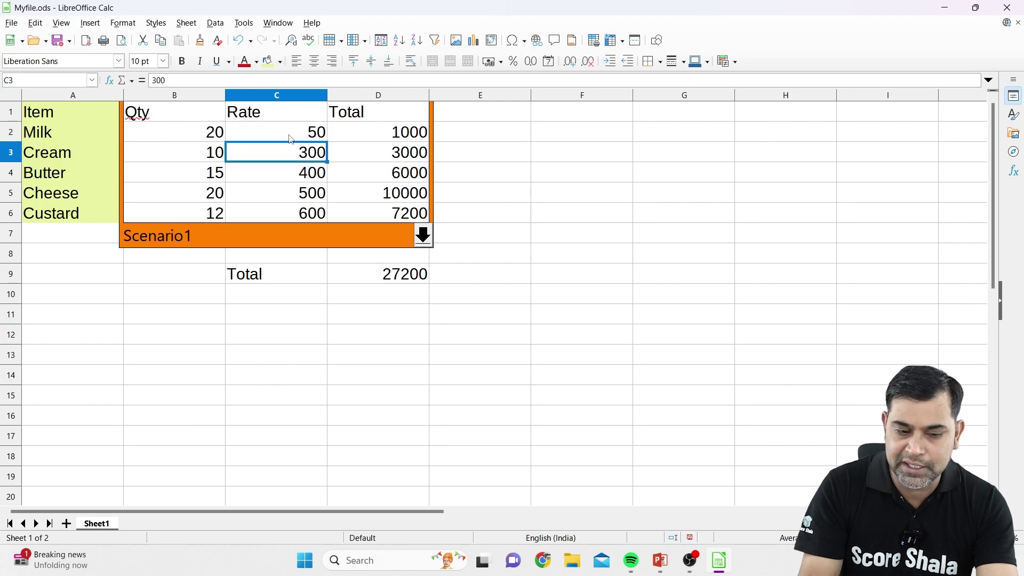
{"action": "type", "text": "350"}
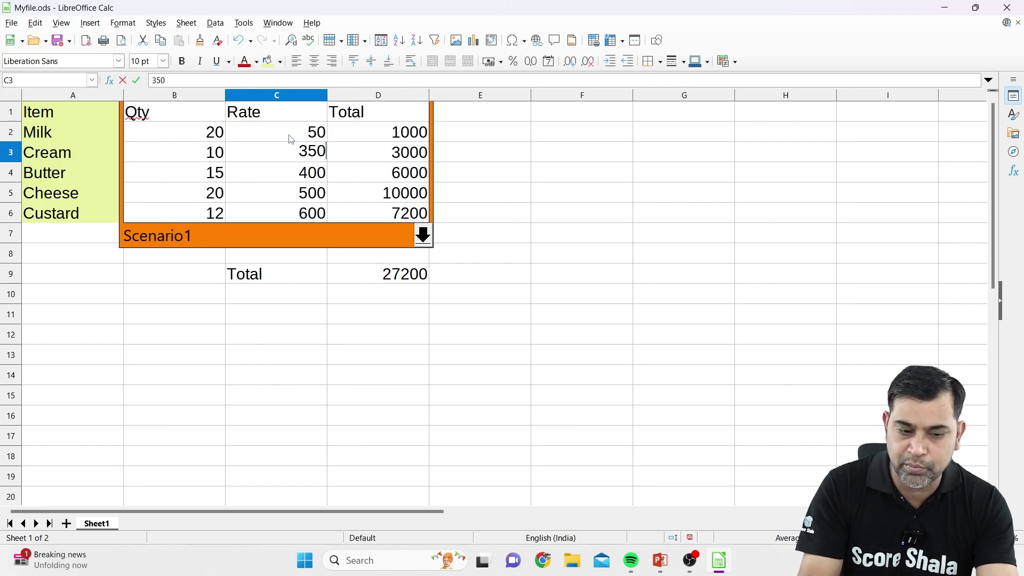
{"action": "key", "text": "Return"}
{"action": "type", "text": "450"}
{"action": "key", "text": "Return"}
{"action": "type", "text": "550"}
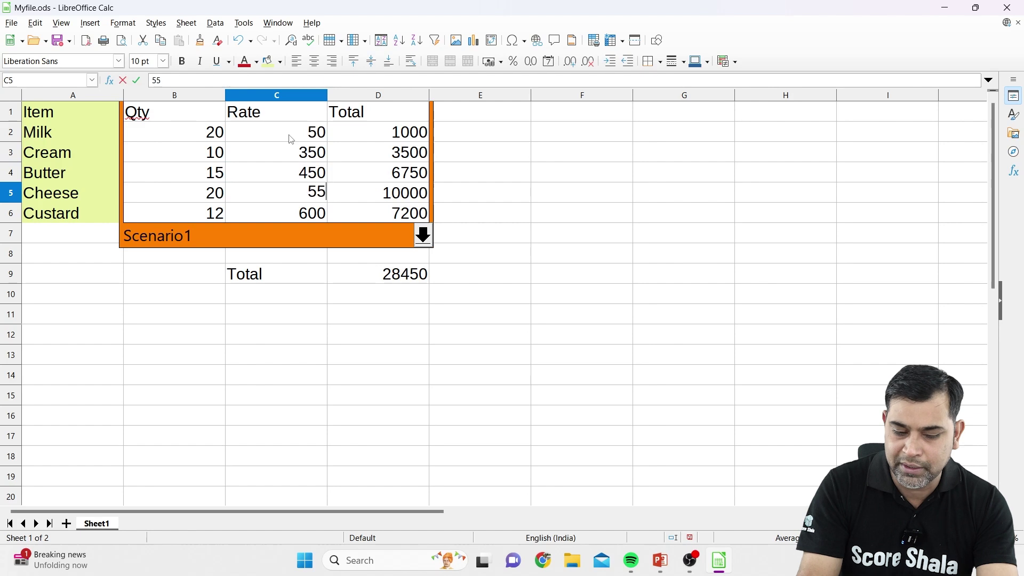
{"action": "key", "text": "Return"}
{"action": "type", "text": "650"}
{"action": "key", "text": "Return"}
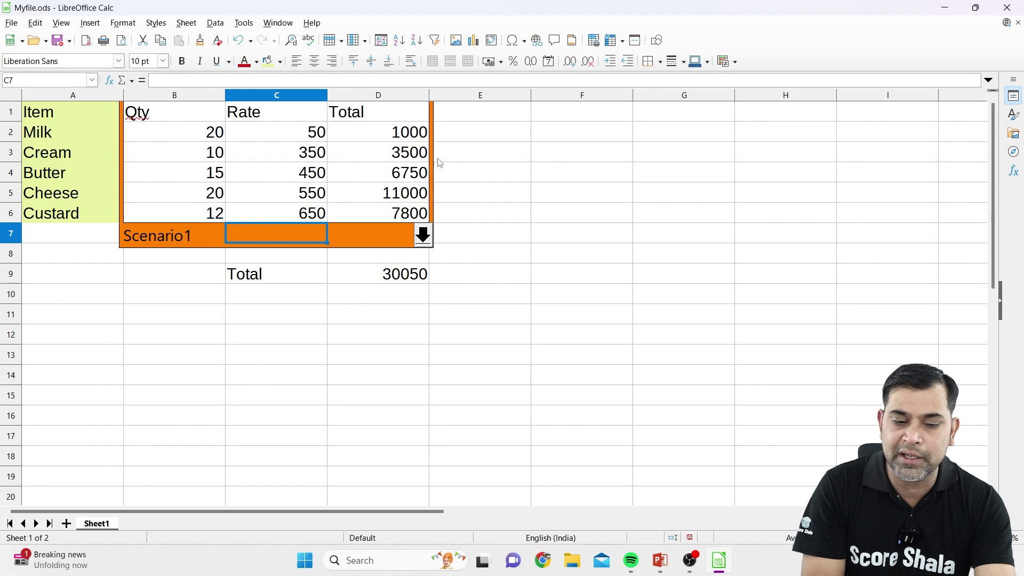
Step: Start another scenario for the range B1:D6 and name it Scenario2
{"action": "left_click", "coordinate": [243, 23]}
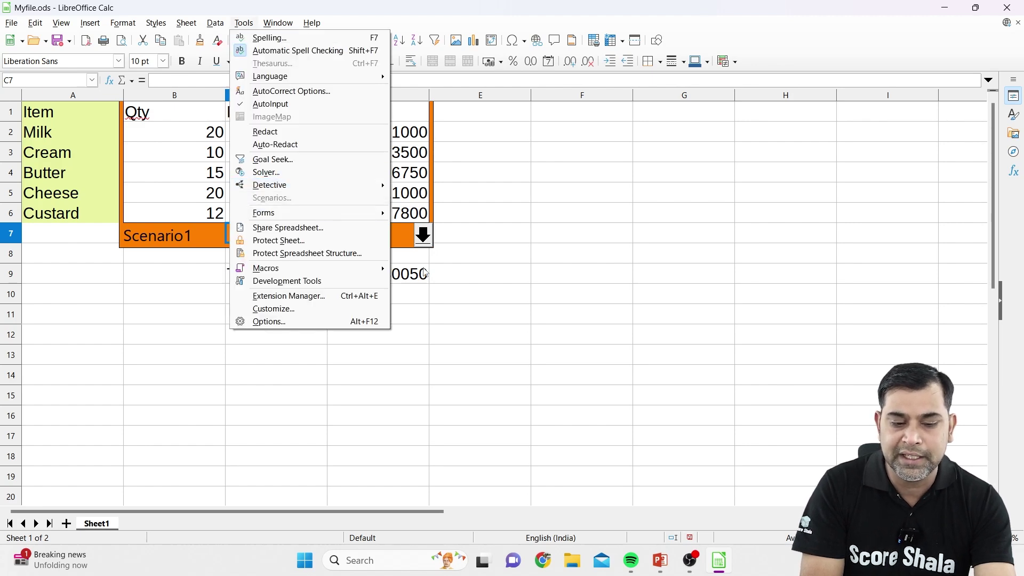
{"action": "left_click", "coordinate": [173, 117]}
{"action": "left_click_drag", "start_coordinate": [170, 116], "coordinate": [361, 212]}
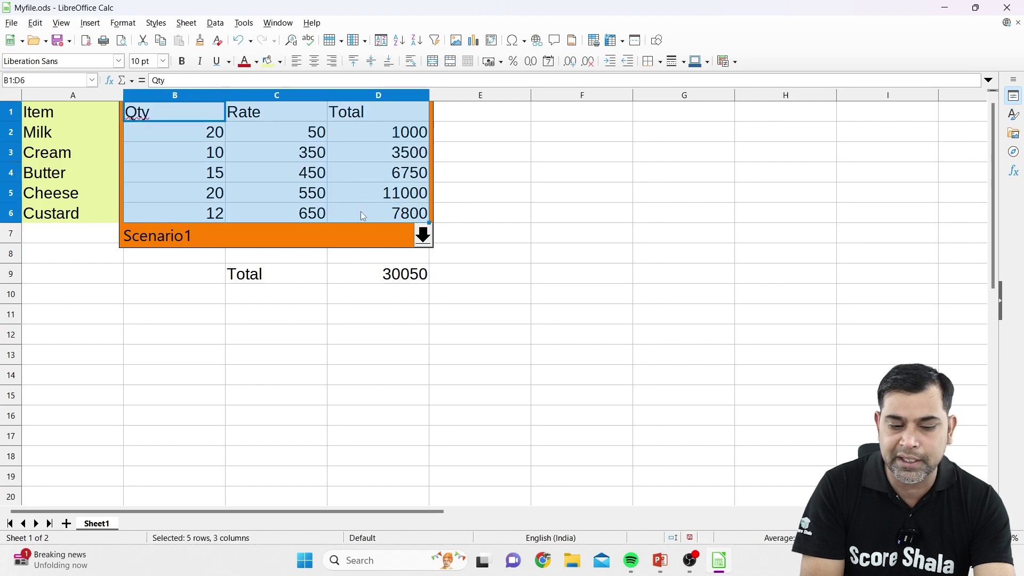
{"action": "left_click", "coordinate": [243, 23]}
{"action": "left_click", "coordinate": [283, 198]}
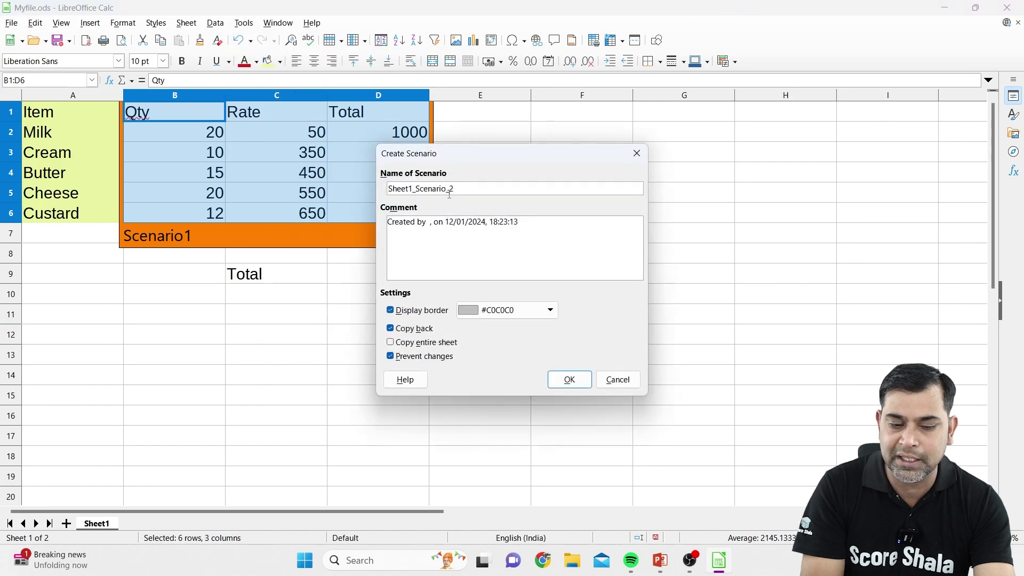
{"action": "key", "text": "BackSpace"}
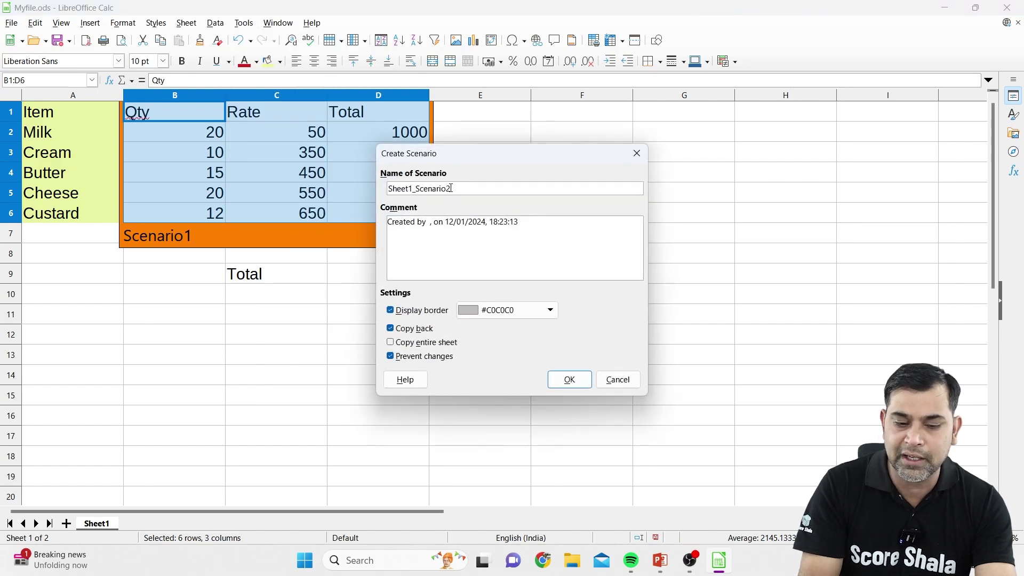
{"action": "key", "text": "Left"}
{"action": "key", "text": "Left"}
{"action": "key", "text": "Left"}
{"action": "key", "text": "Left"}
{"action": "key", "text": "Left"}
{"action": "key", "text": "Left"}
{"action": "key", "text": "Left"}
{"action": "key", "text": "Left"}
{"action": "key", "text": "BackSpace"}
{"action": "key", "text": "BackSpace"}
{"action": "key", "text": "BackSpace"}
{"action": "key", "text": "BackSpace"}
{"action": "key", "text": "BackSpace"}
{"action": "key", "text": "BackSpace"}
{"action": "key", "text": "BackSpace"}
Step: Create Scenario2 with an empty comment, a green display border and the Copy back option turned off
{"action": "left_click_drag", "start_coordinate": [527, 227], "coordinate": [292, 220]}
{"action": "key", "text": "BackSpace"}
{"action": "left_click", "coordinate": [394, 332]}
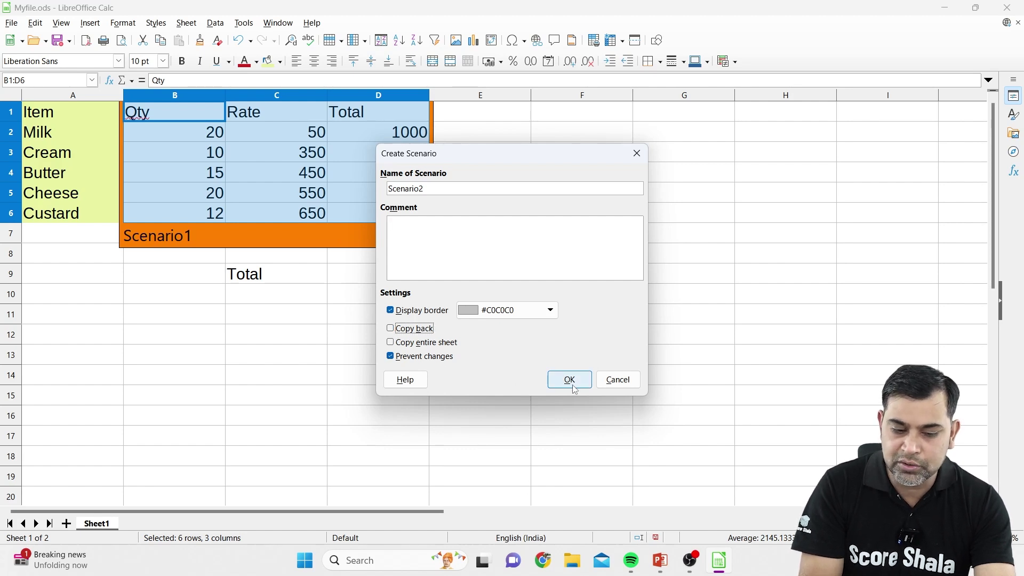
{"action": "left_click", "coordinate": [519, 312]}
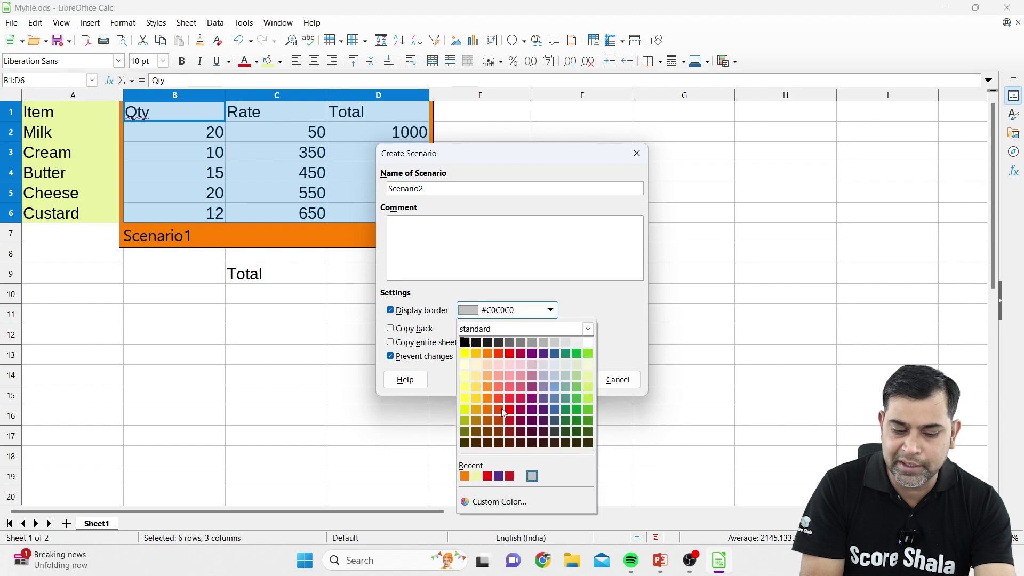
{"action": "left_click", "coordinate": [565, 409]}
{"action": "left_click", "coordinate": [561, 376]}
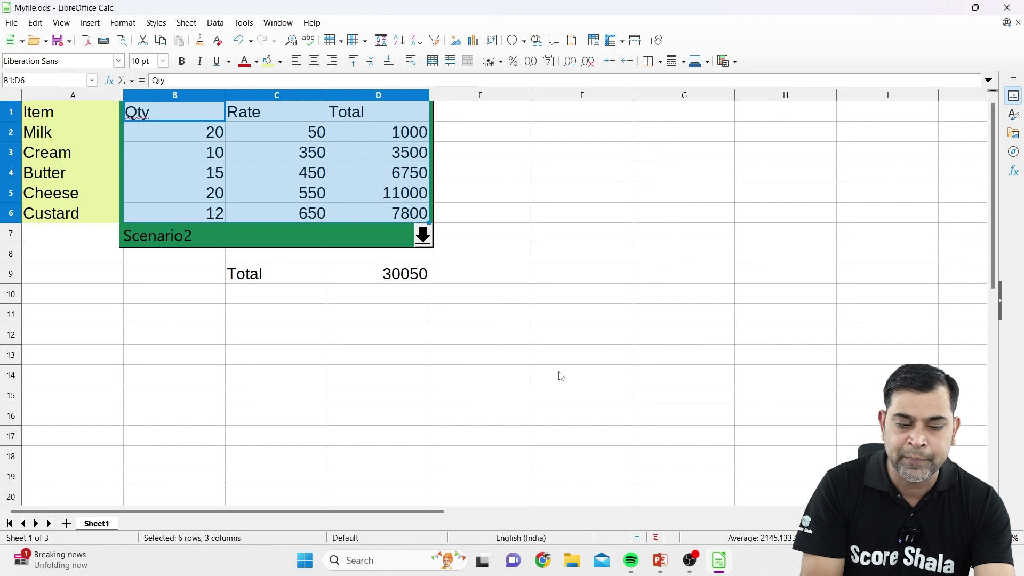
{"action": "left_click", "coordinate": [485, 336]}
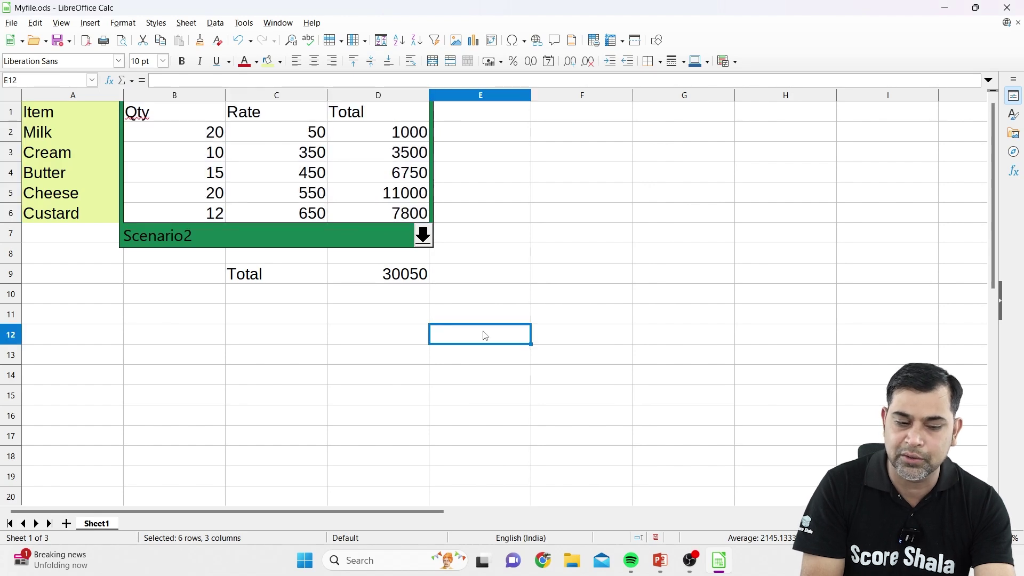
Step: Change the rates in C2:C6 to 55 for Milk, 400 for Cream, 500 for Butter, 600 for Cheese and 700 for Custard
{"action": "left_click_drag", "start_coordinate": [311, 132], "coordinate": [309, 214]}
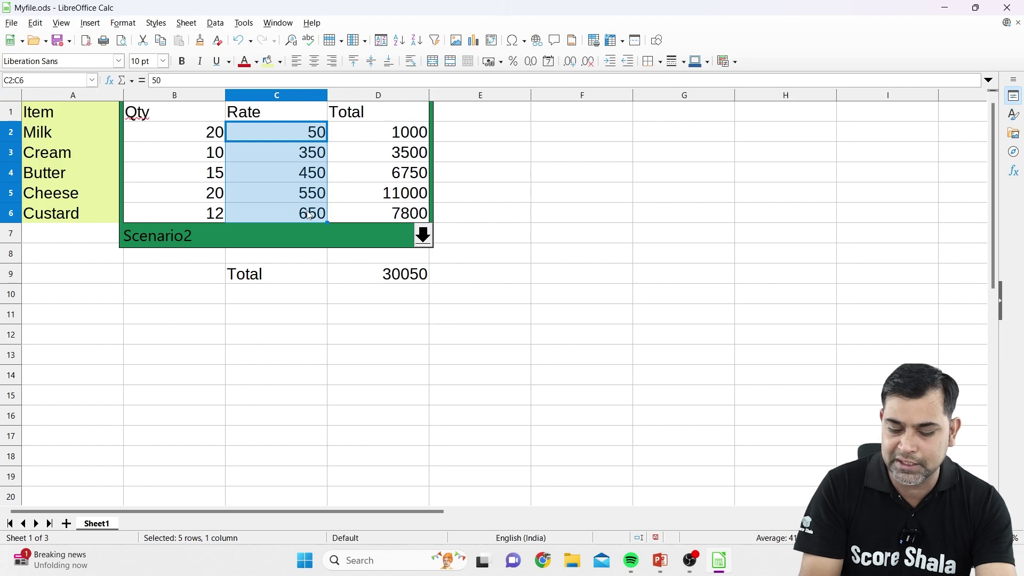
{"action": "type", "text": "55"}
{"action": "key", "text": "Return"}
{"action": "type", "text": "400"}
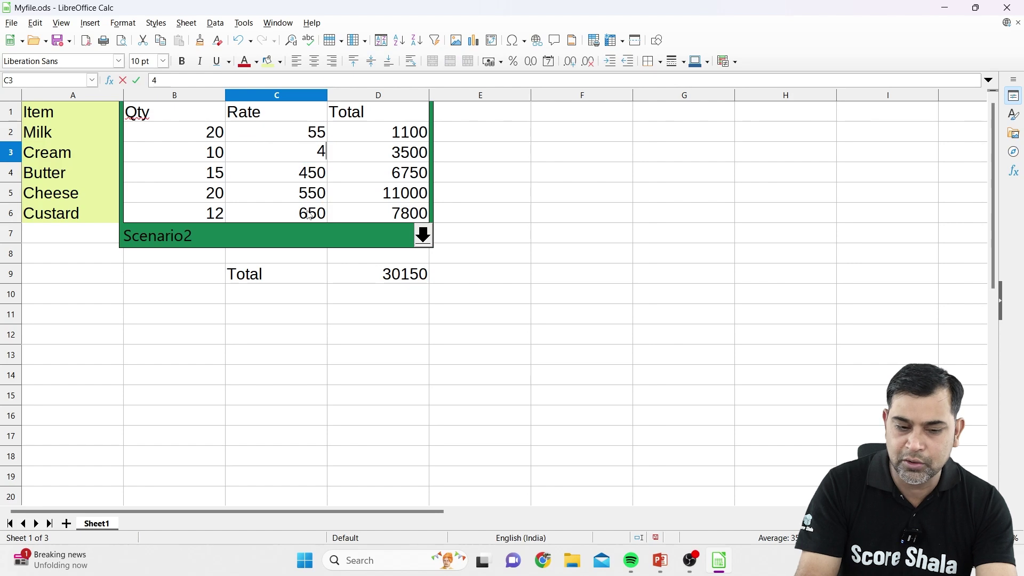
{"action": "key", "text": "Return"}
{"action": "type", "text": "500"}
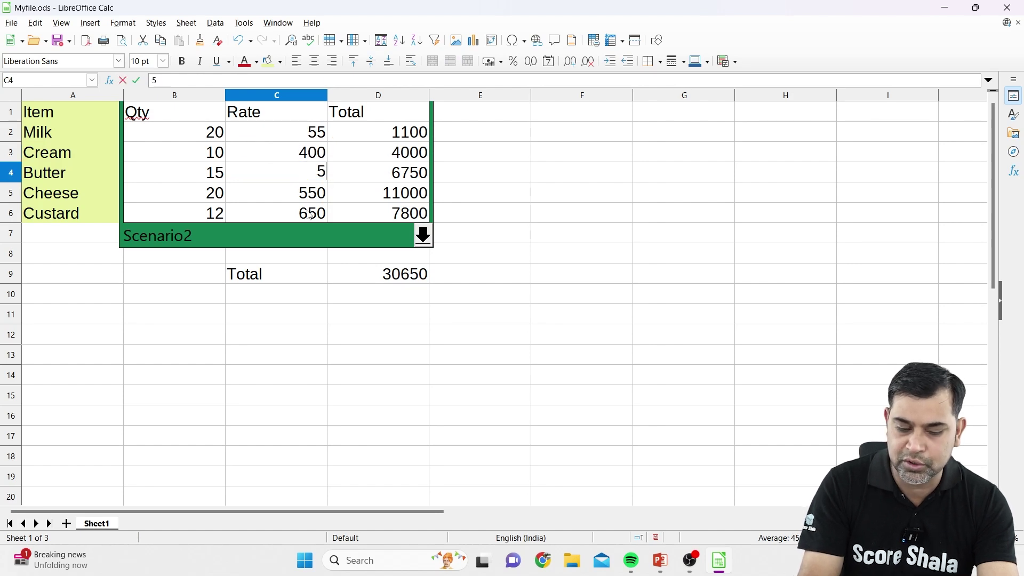
{"action": "key", "text": "Return"}
{"action": "type", "text": "600"}
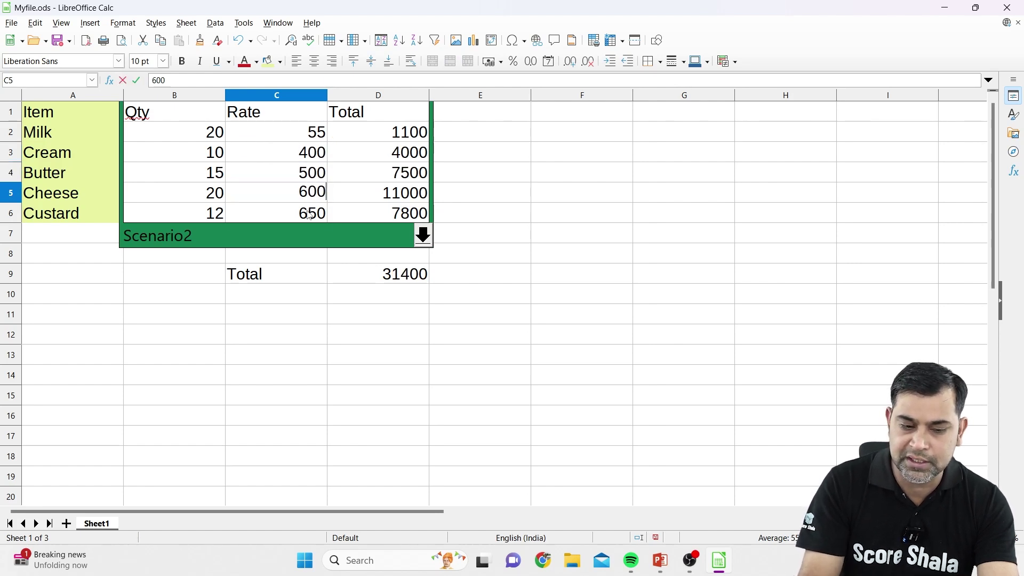
{"action": "key", "text": "Return"}
{"action": "type", "text": "700"}
{"action": "key", "text": "Return"}
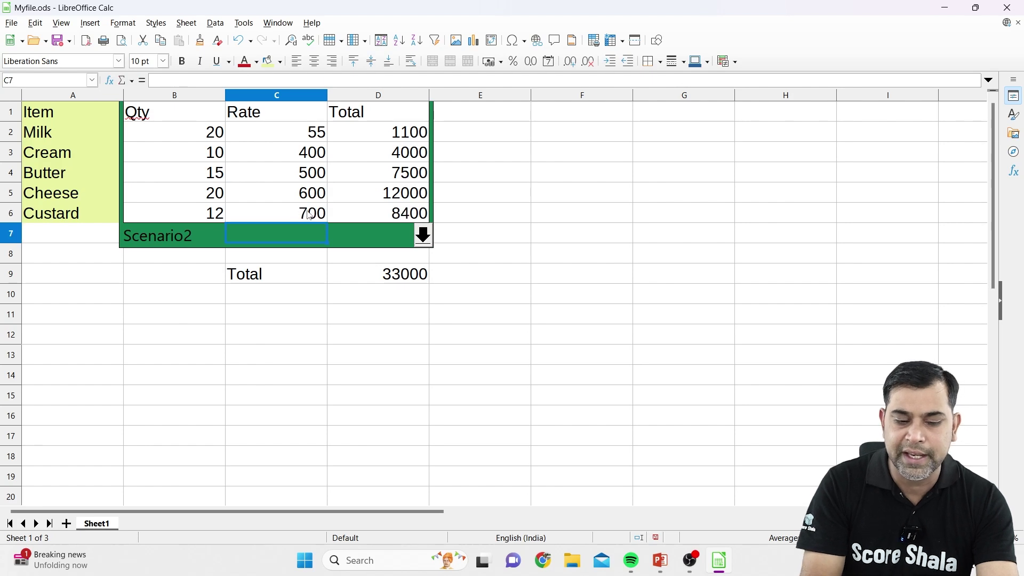
Step: Start a third scenario for the range B1:D6 and name it Scenario3
{"action": "left_click", "coordinate": [326, 178]}
{"action": "left_click_drag", "start_coordinate": [165, 115], "coordinate": [355, 210]}
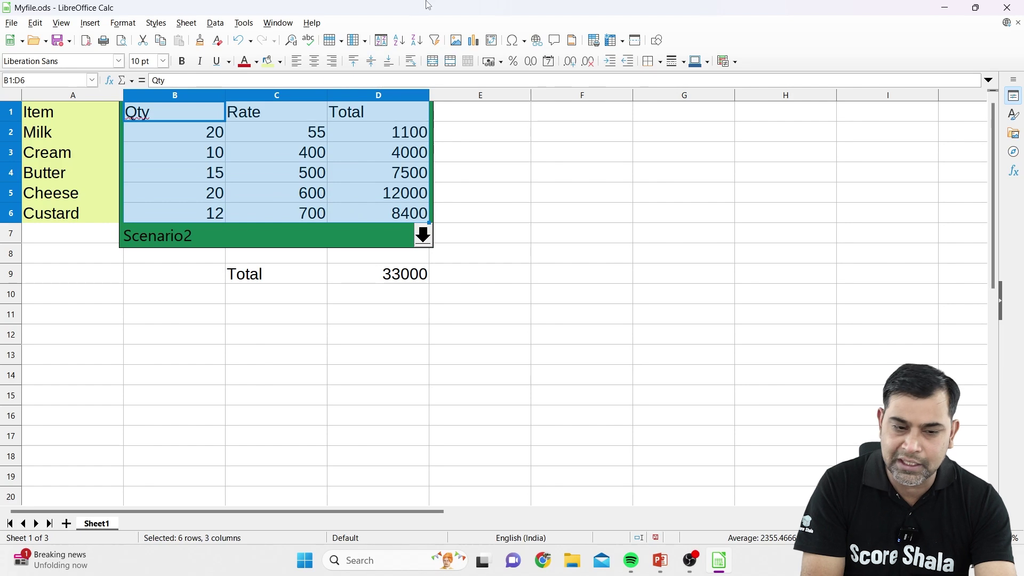
{"action": "left_click", "coordinate": [246, 23]}
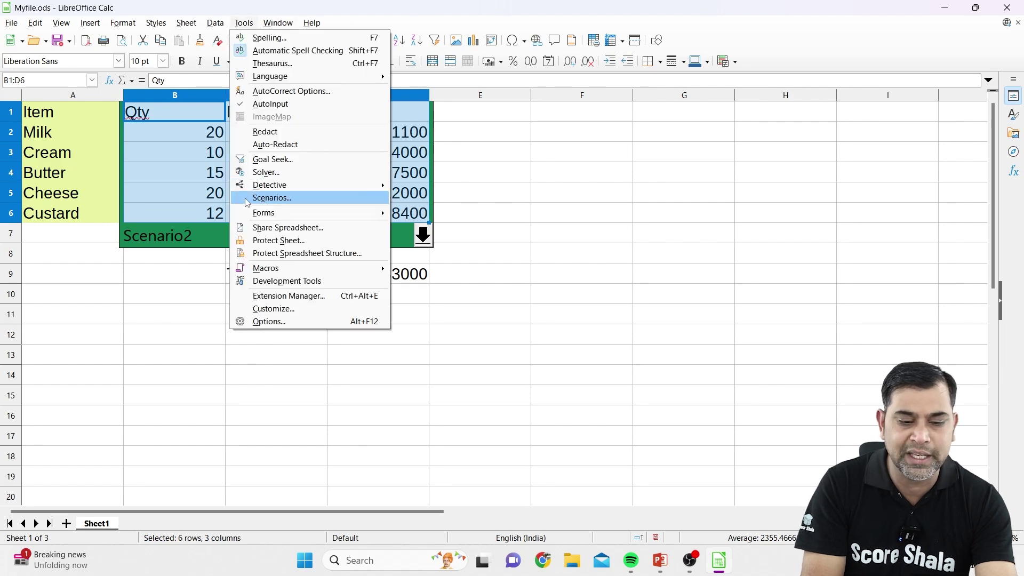
{"action": "left_click", "coordinate": [267, 197]}
{"action": "left_click_drag", "start_coordinate": [421, 189], "coordinate": [390, 186]}
{"action": "type", "text": "Scenario_3"}
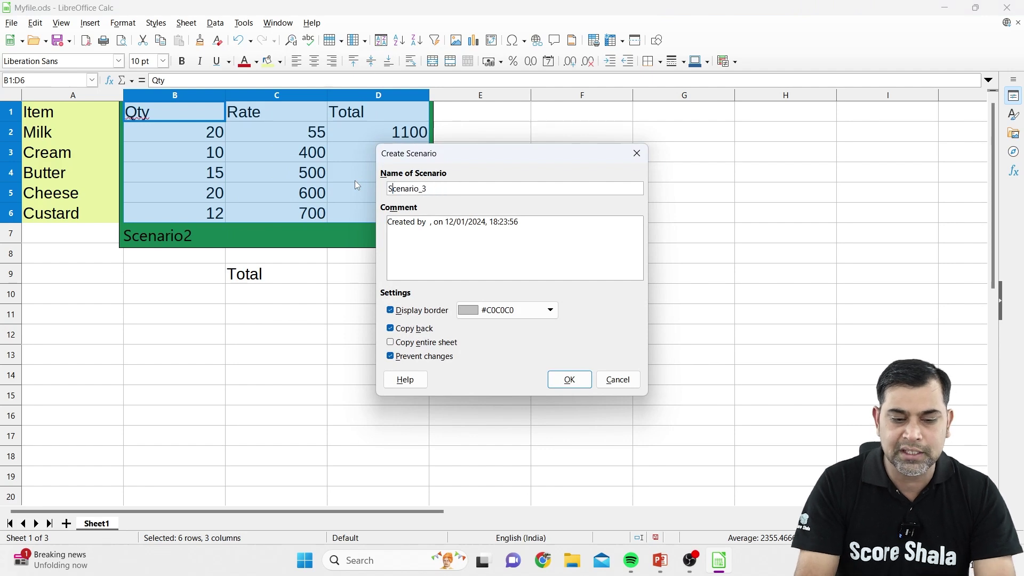
{"action": "key", "text": "BackSpace"}
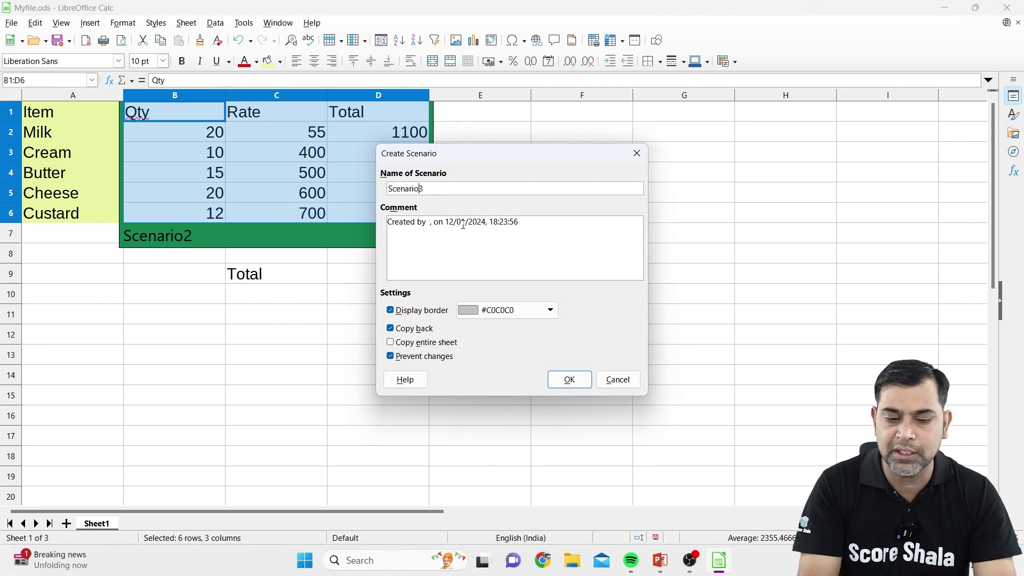
Step: Create Scenario3 with an empty comment, the default grey display border and the Copy back option turned off
{"action": "key", "text": "ctrl+a"}
{"action": "key", "text": "Delete"}
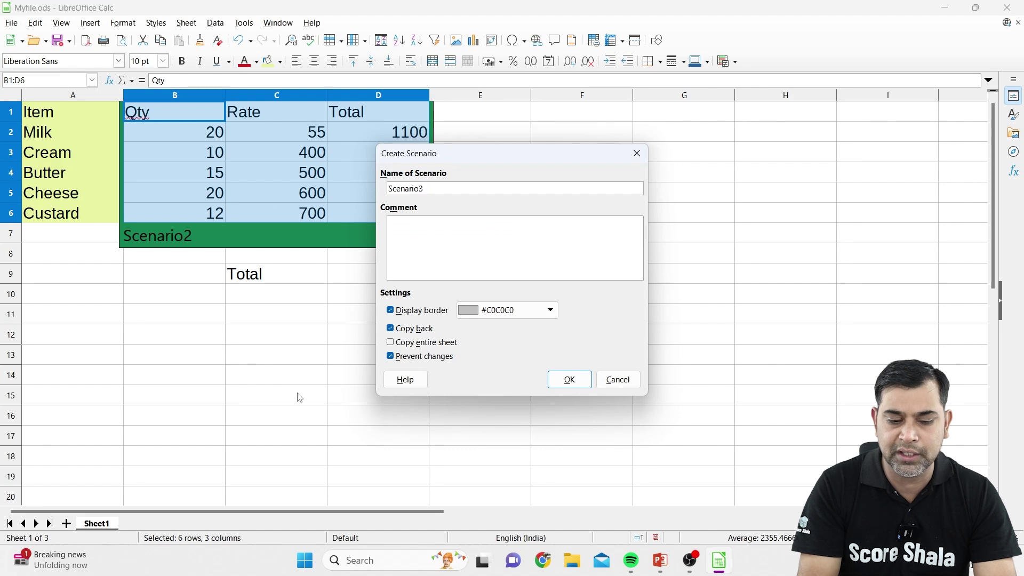
{"action": "left_click", "coordinate": [405, 329]}
{"action": "left_click", "coordinate": [572, 379]}
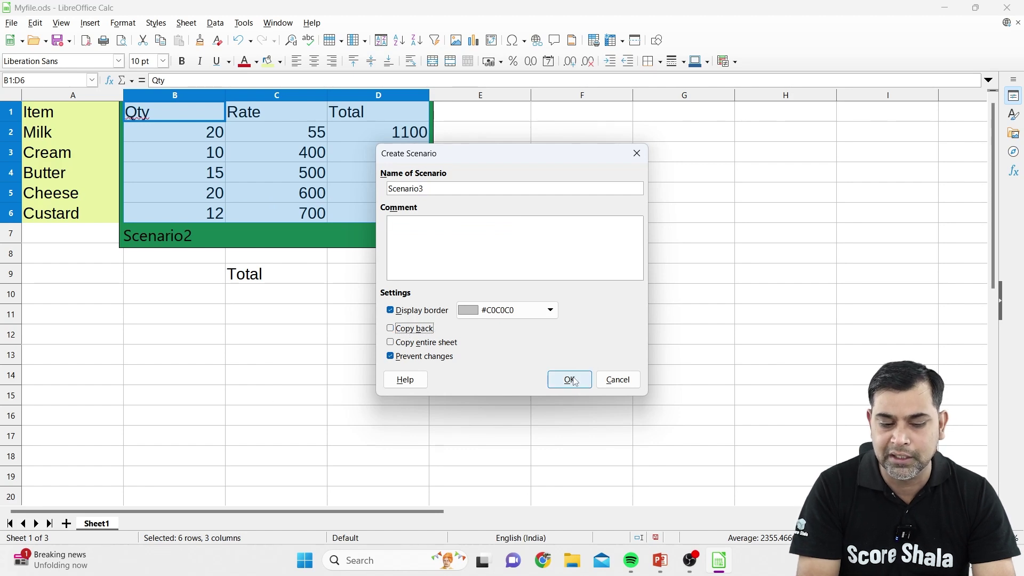
{"action": "left_click", "coordinate": [489, 351]}
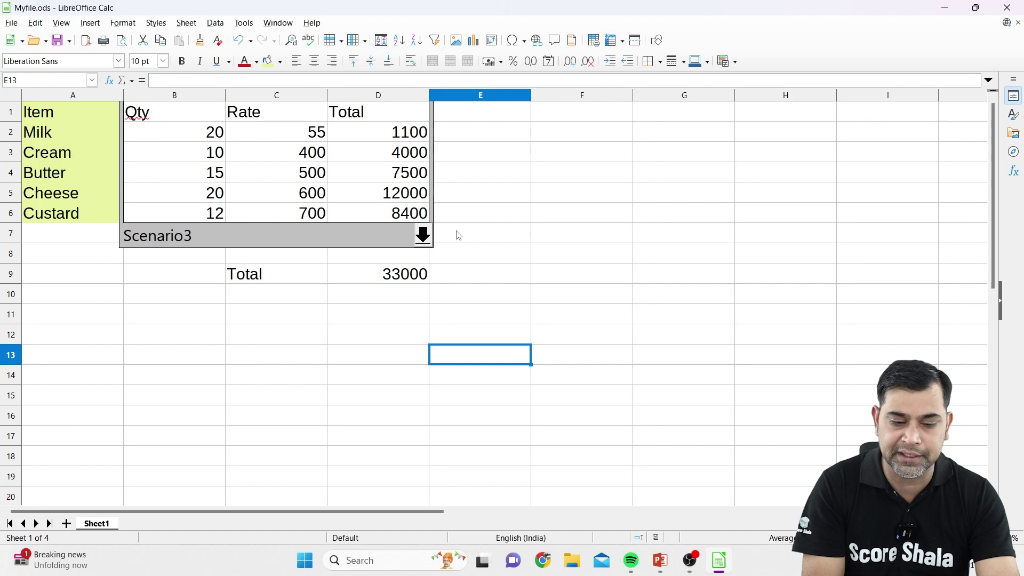
Step: Apply Scenario1, Scenario2 and Scenario3 in turn to compare their rates and the total in D9
{"action": "left_click", "coordinate": [427, 235]}
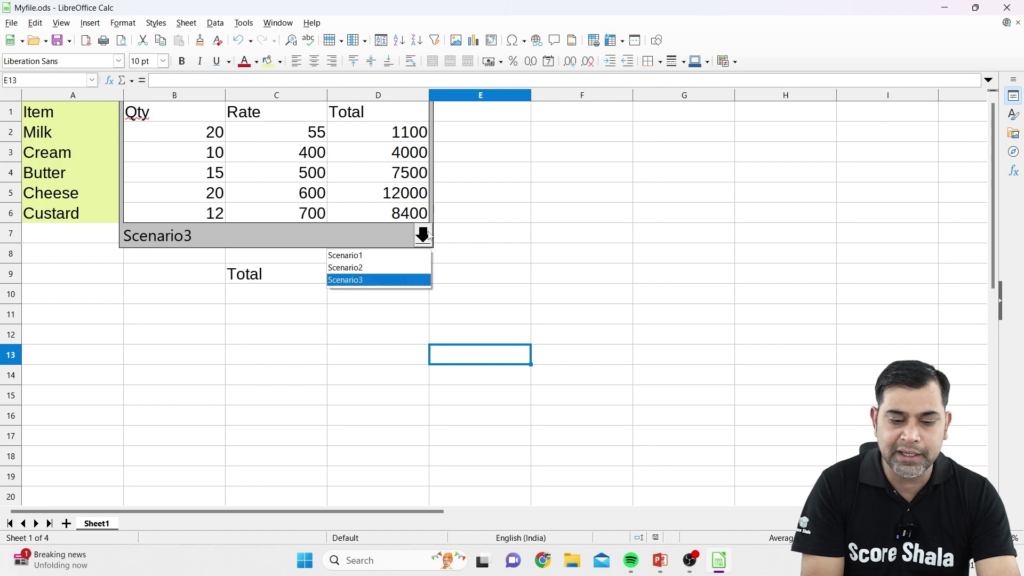
{"action": "left_click", "coordinate": [383, 255]}
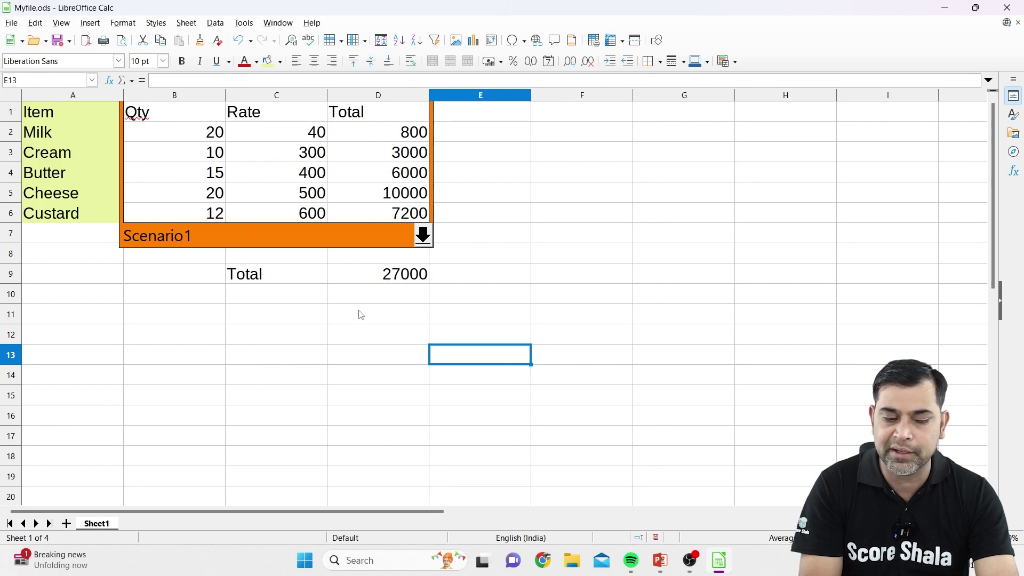
{"action": "left_click", "coordinate": [421, 238]}
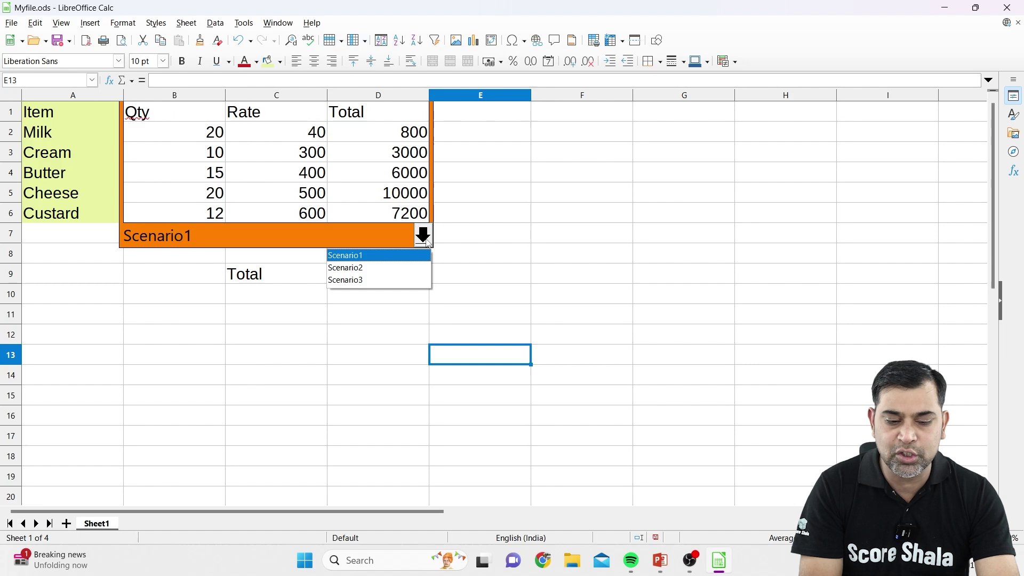
{"action": "left_click", "coordinate": [378, 268]}
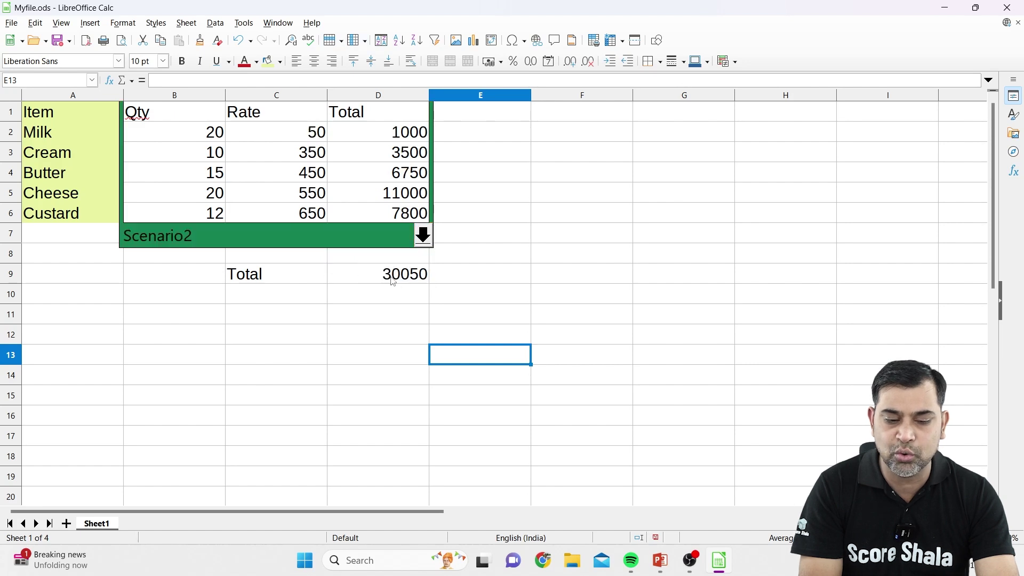
{"action": "left_click", "coordinate": [421, 236]}
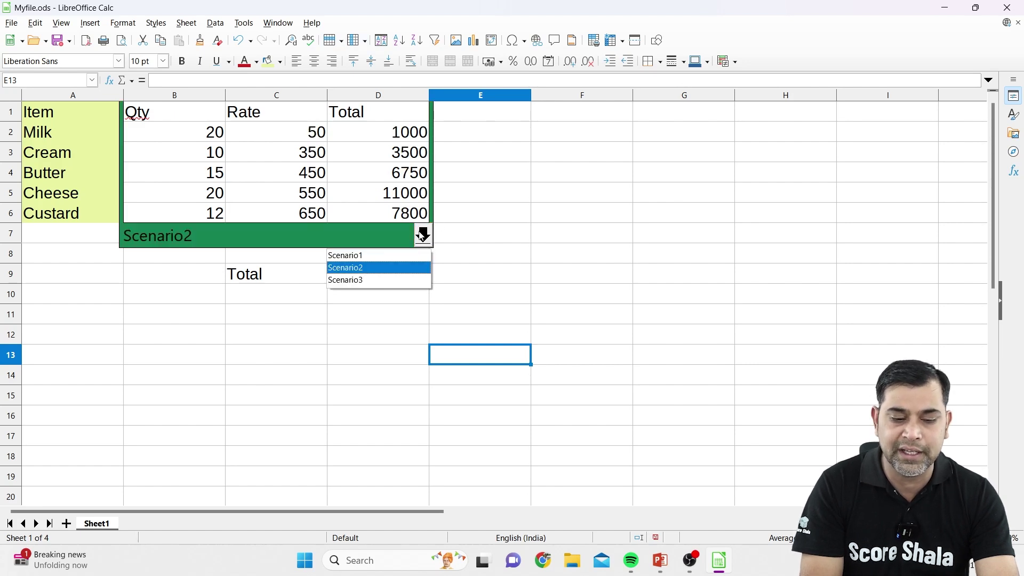
{"action": "left_click", "coordinate": [362, 282]}
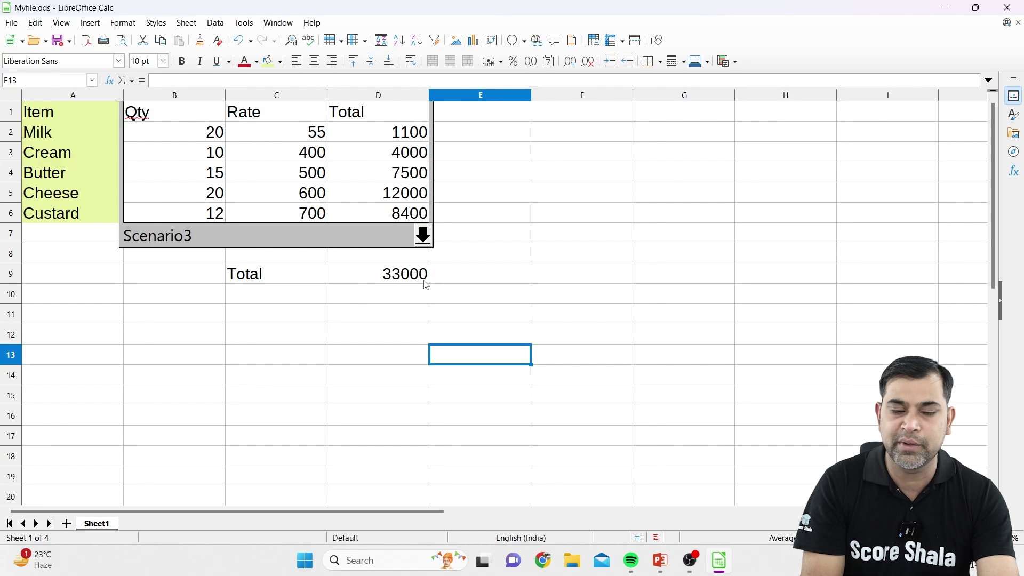
Step: Review the list of scenarios and cycle through all three once more, ending on Scenario3 with an empty cell selected
{"action": "left_click", "coordinate": [422, 238]}
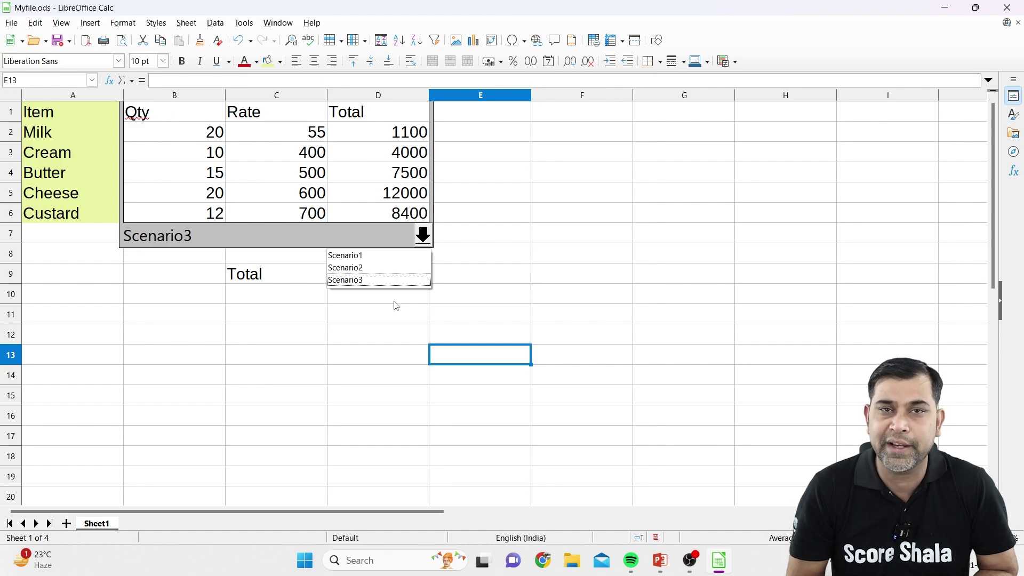
{"action": "key", "text": "Return"}
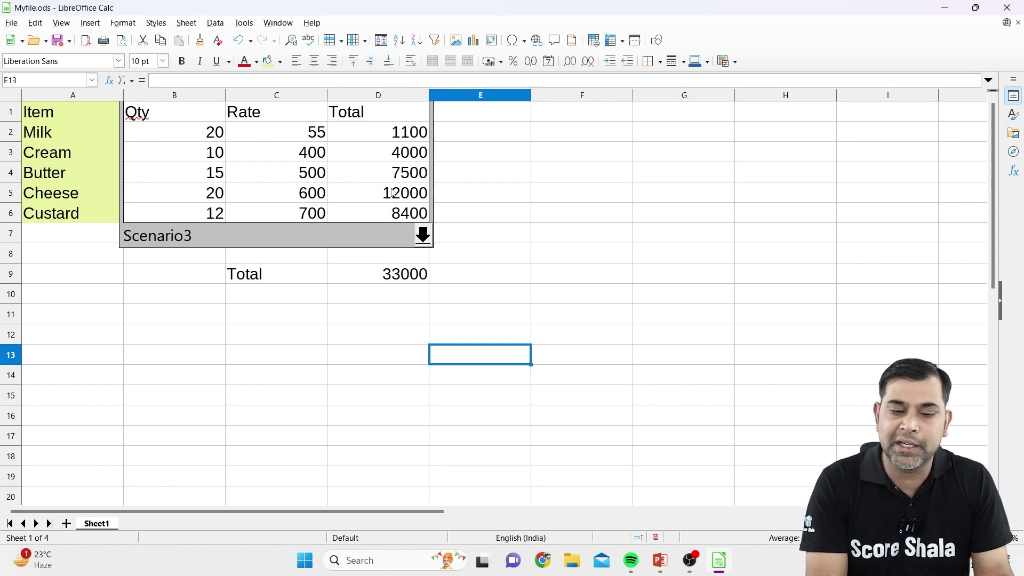
{"action": "left_click", "coordinate": [423, 235]}
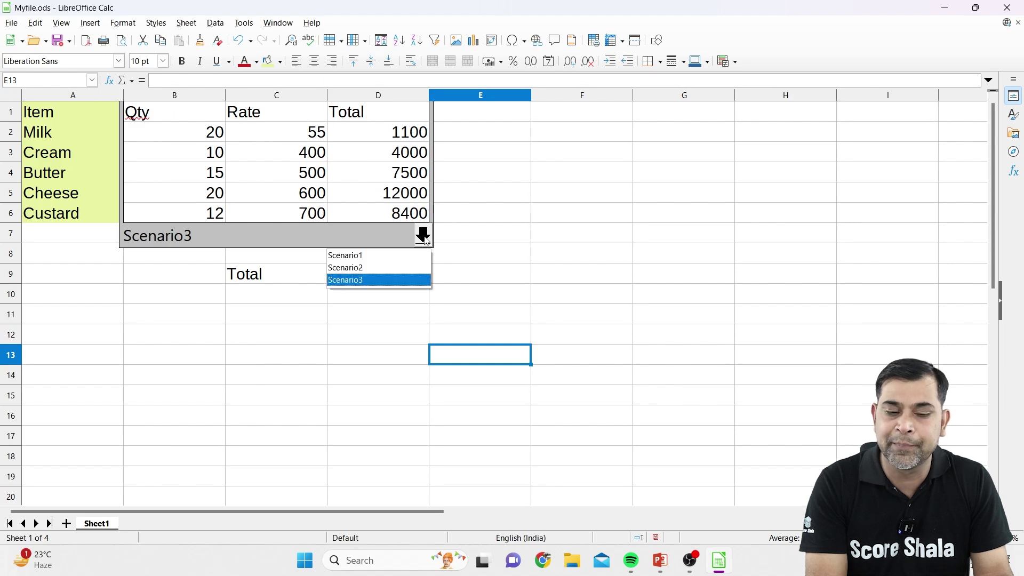
{"action": "left_click", "coordinate": [384, 258]}
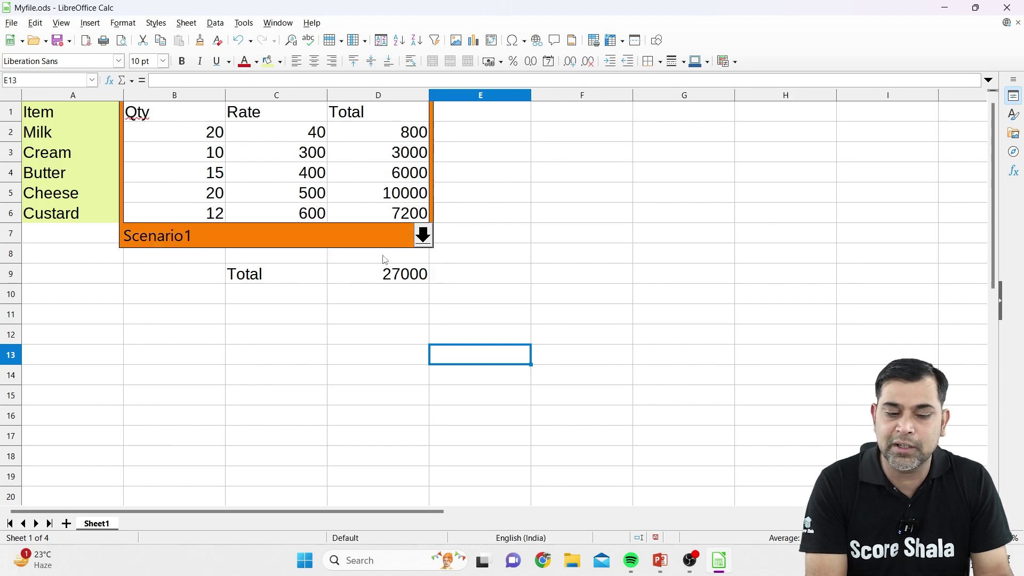
{"action": "left_click", "coordinate": [423, 235]}
{"action": "left_click", "coordinate": [380, 270]}
{"action": "left_click", "coordinate": [422, 235]}
{"action": "left_click", "coordinate": [388, 283]}
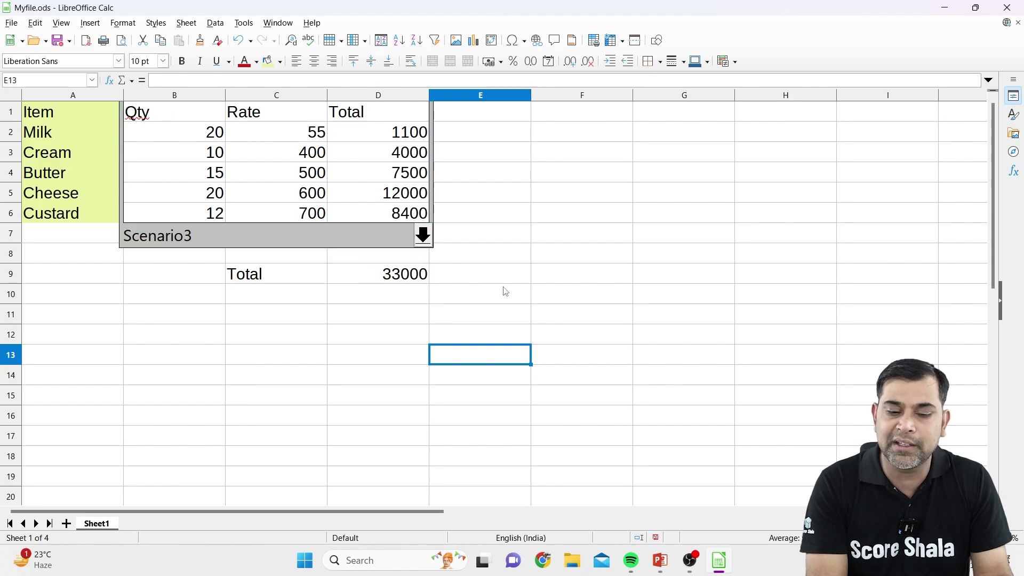
{"action": "left_click", "coordinate": [505, 292]}
{"action": "left_click", "coordinate": [638, 241]}
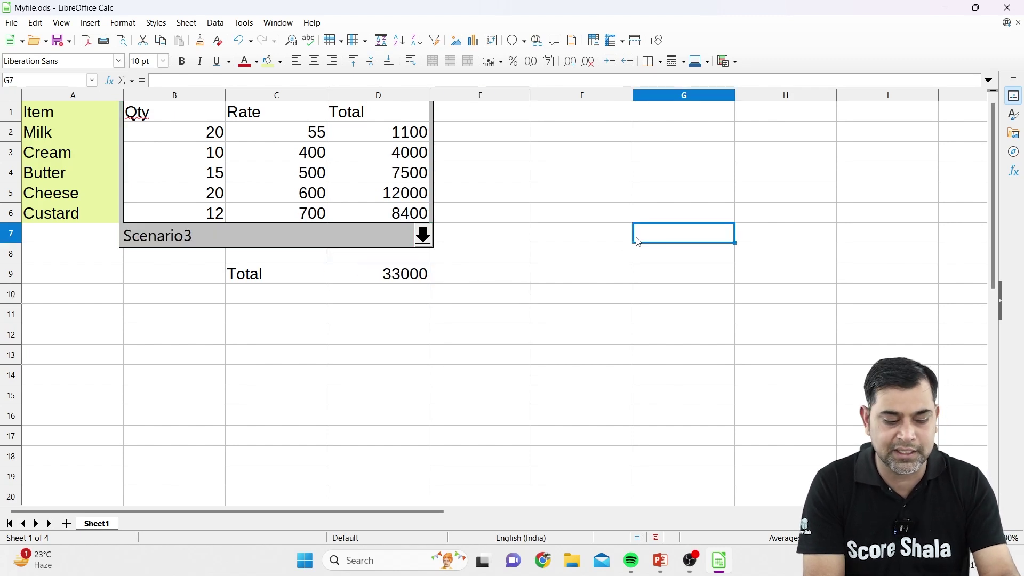